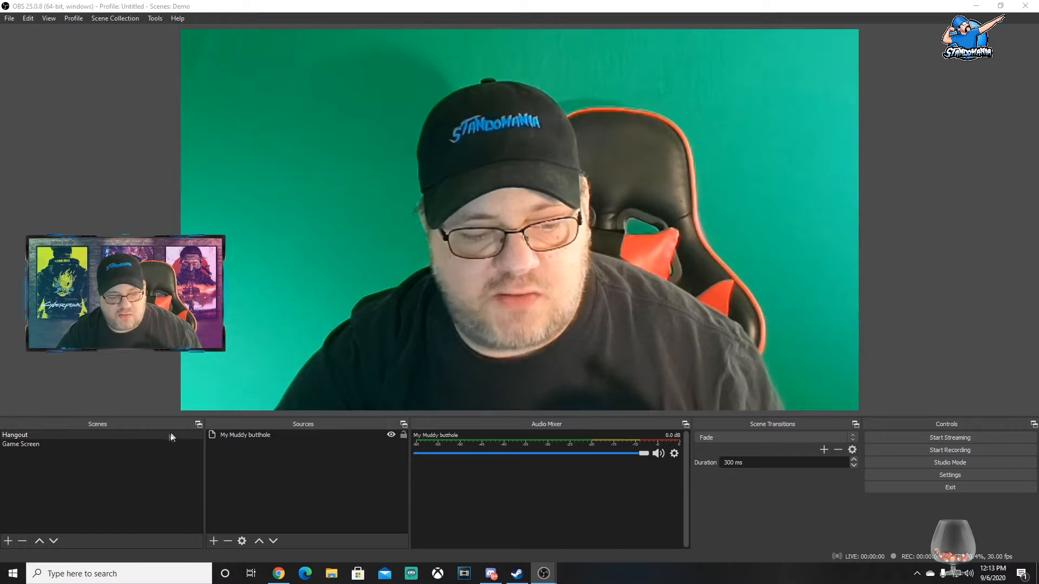
- Add a new Video Capture Device source named Capture Card to the Game Screen scene
click(56, 447)
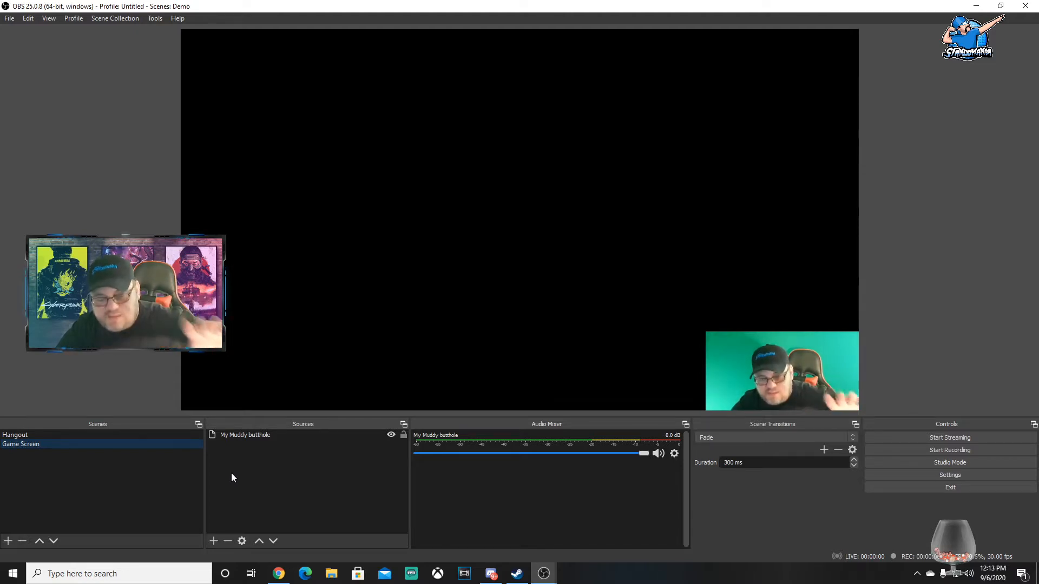
click(253, 447)
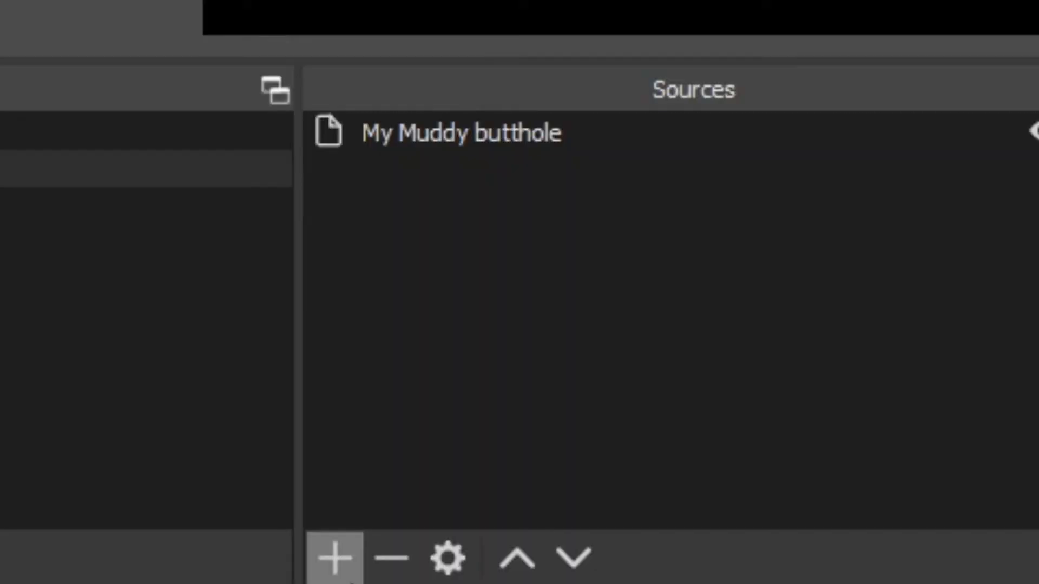
click(346, 577)
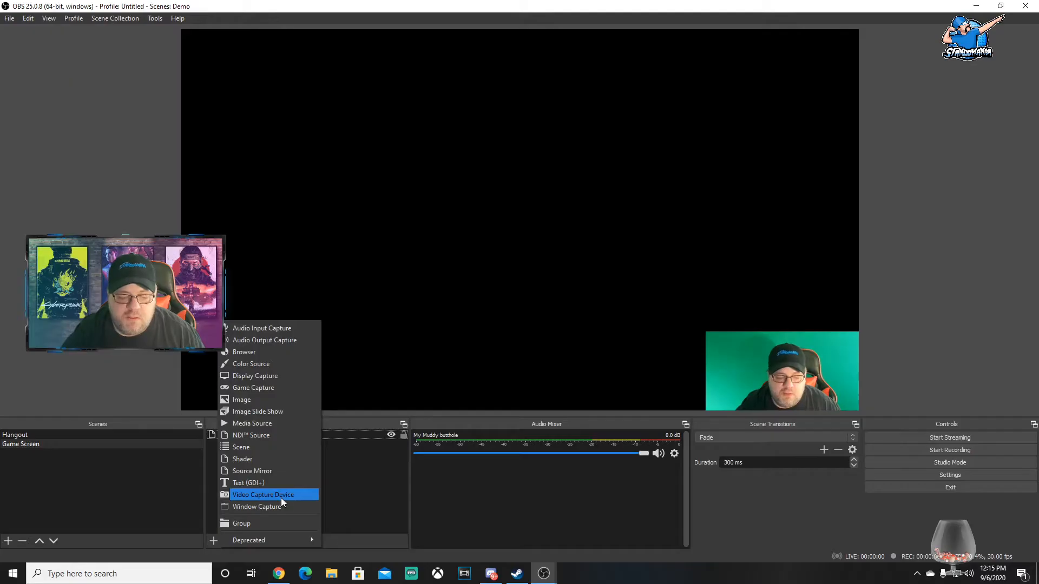
click(607, 385)
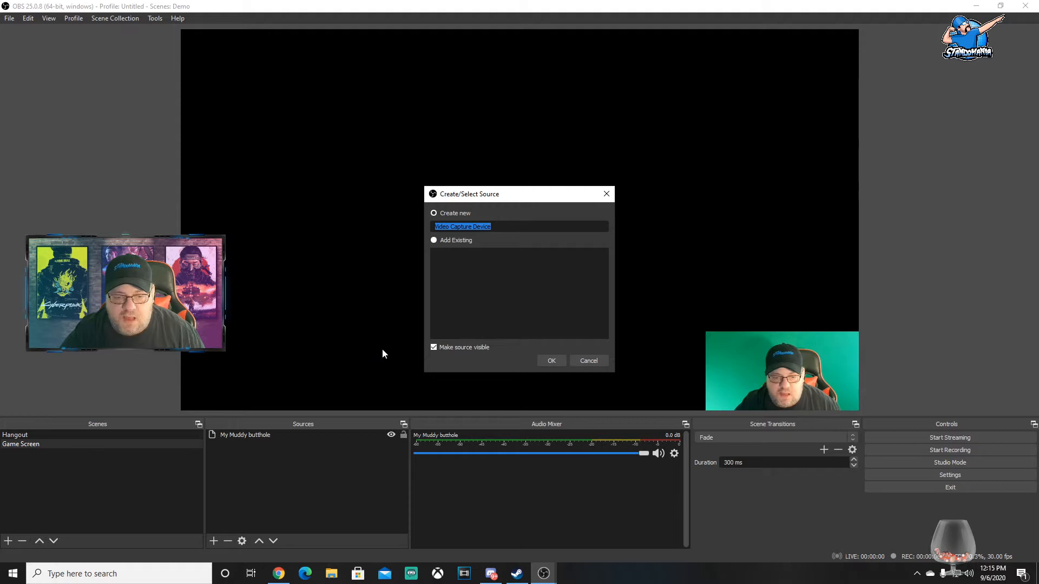
text(C)
key(BackSpace)
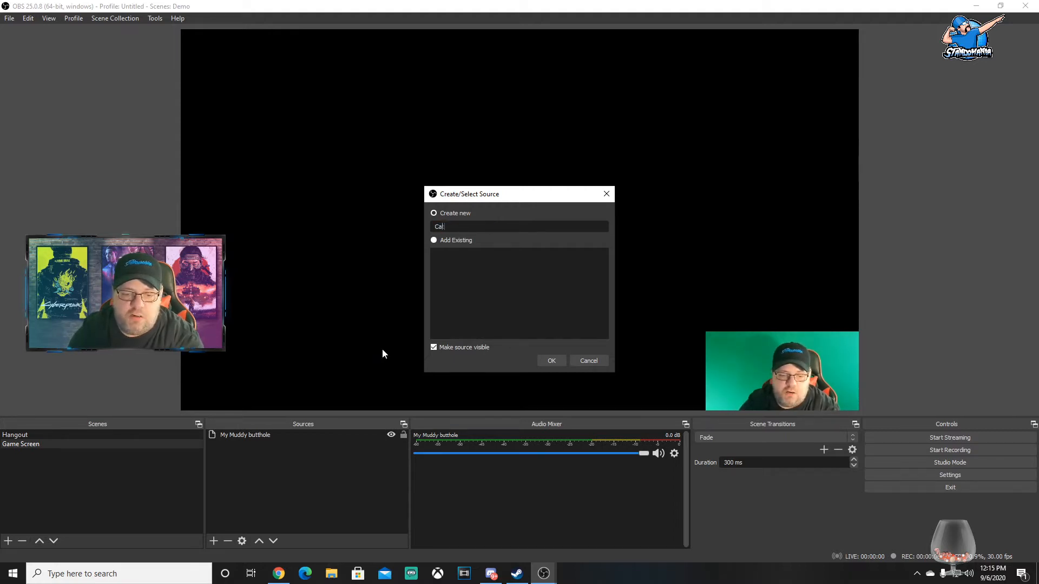
text(pture Card)
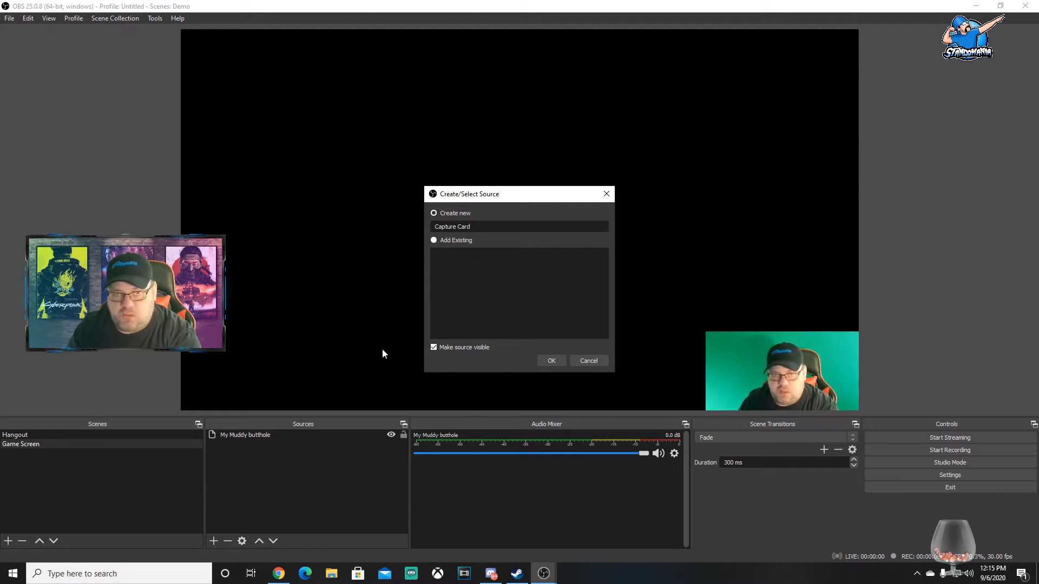
key(Return)
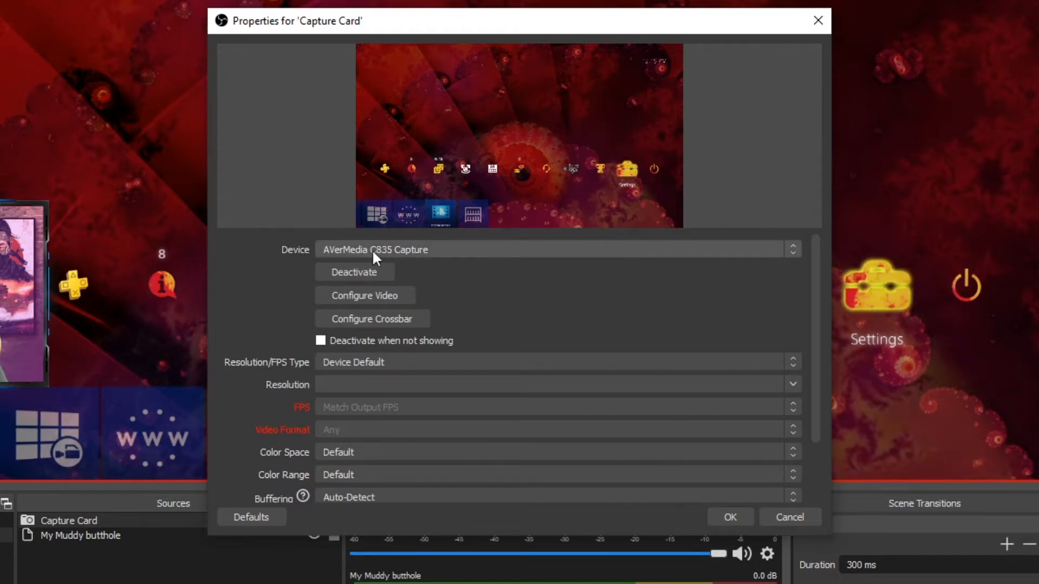
- Choose AVerMedia C835 Capture as the device for the Capture Card source
click(580, 254)
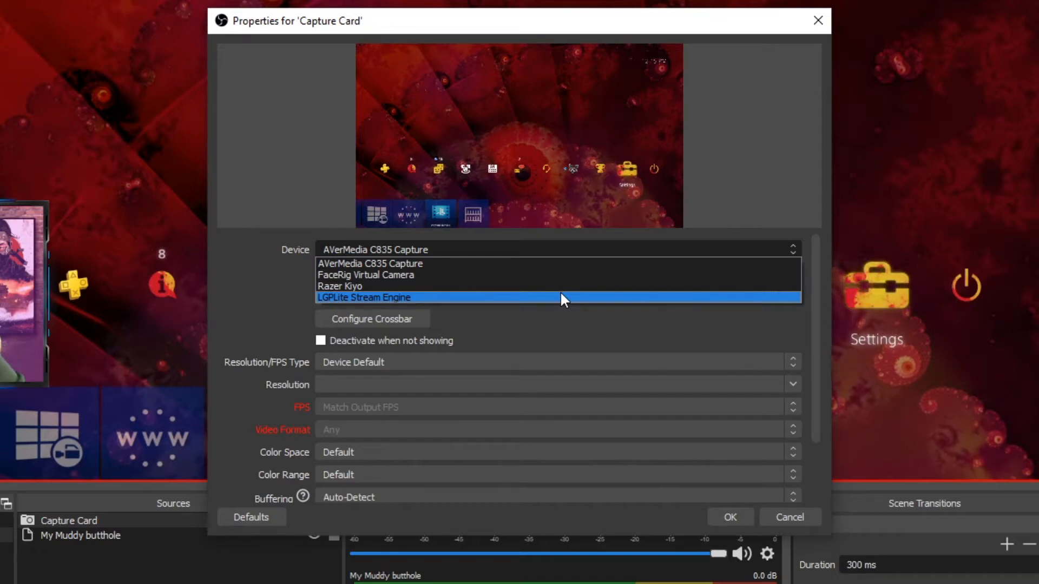
click(483, 263)
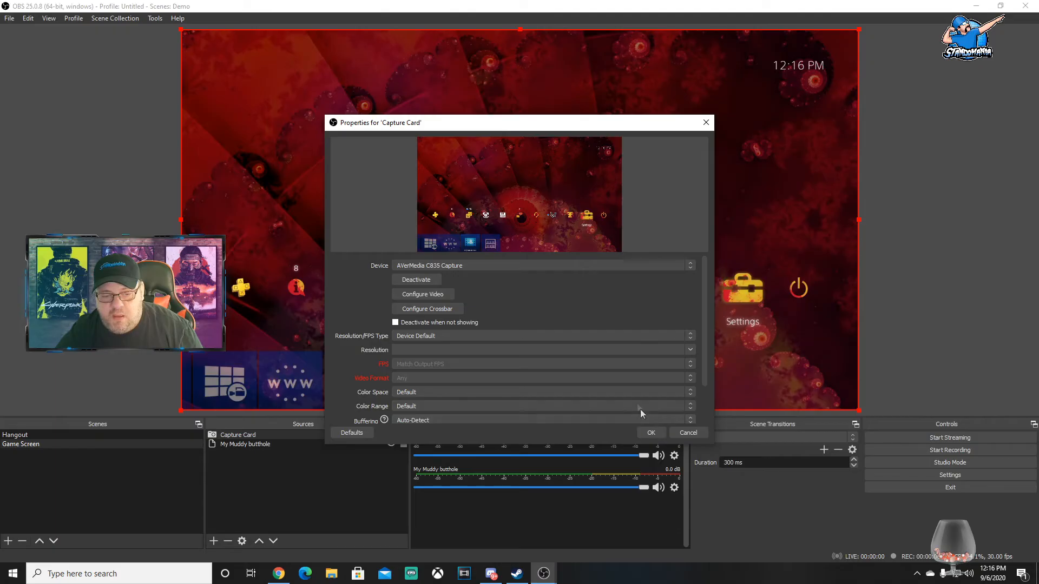
- Try the Custom Resolution/FPS type for the Capture Card source and check its available resolutions
click(427, 337)
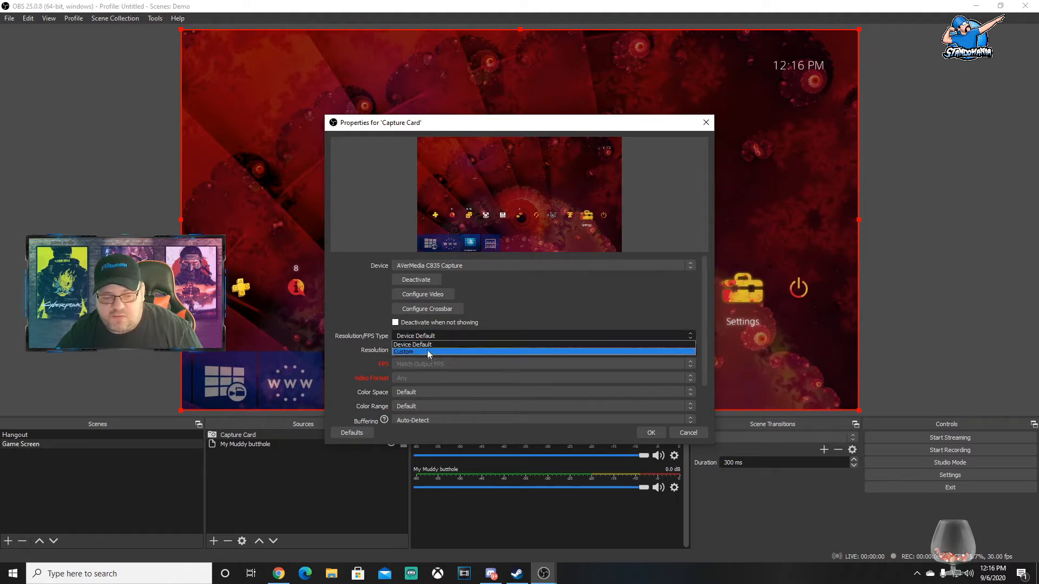
click(427, 352)
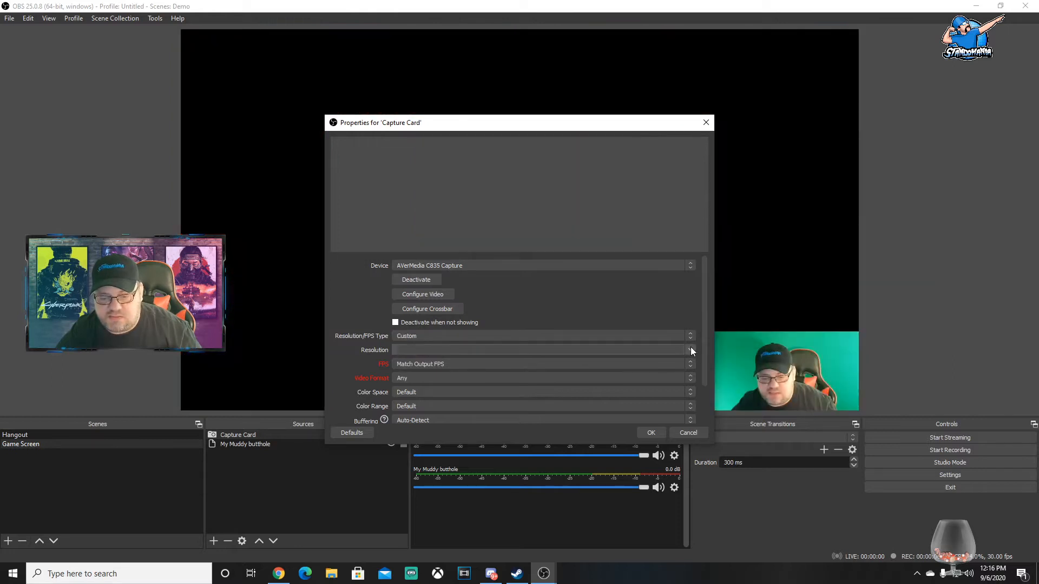
click(691, 350)
click(649, 301)
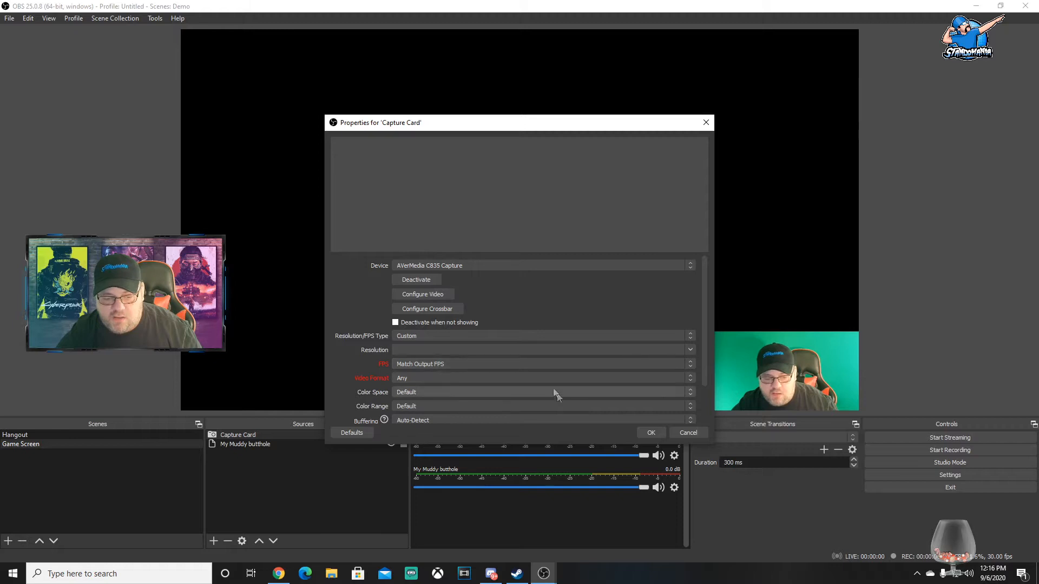
scroll(469, 404, down, 3)
scroll(467, 400, up, 3)
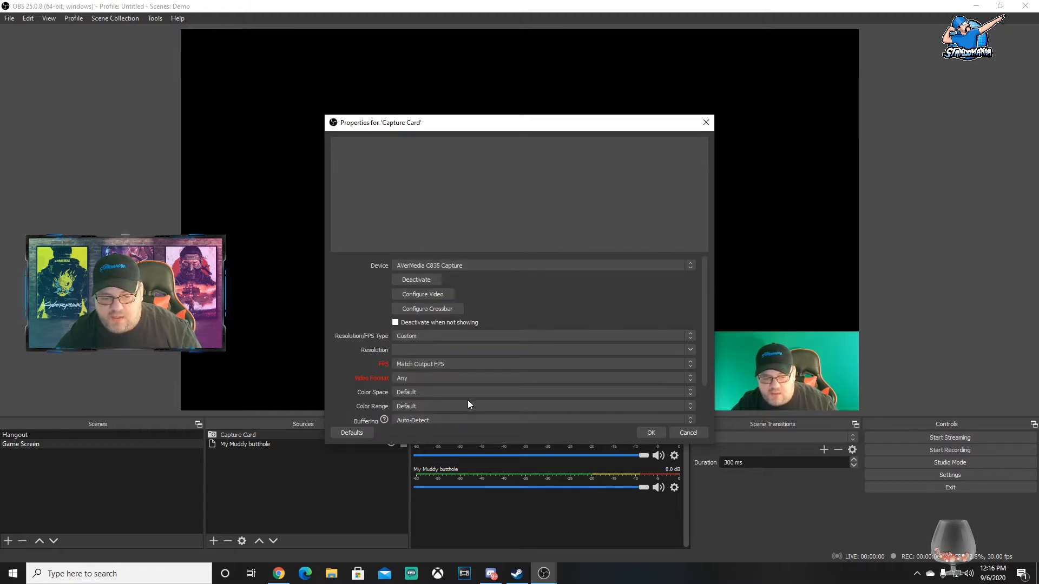
- Set the Capture Card's Resolution/FPS type to Device Default and accept the source properties
click(461, 336)
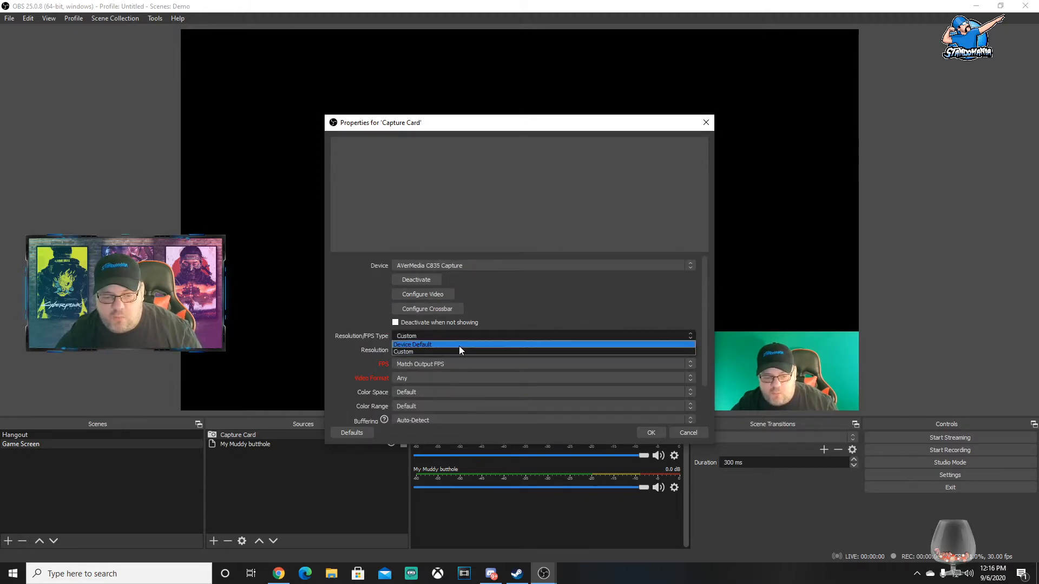
click(459, 346)
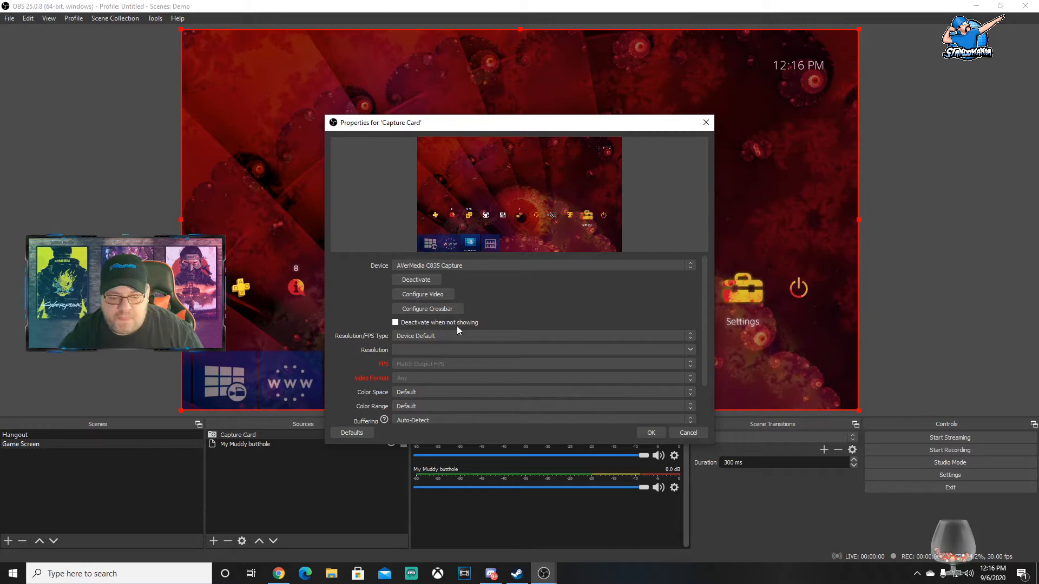
click(649, 433)
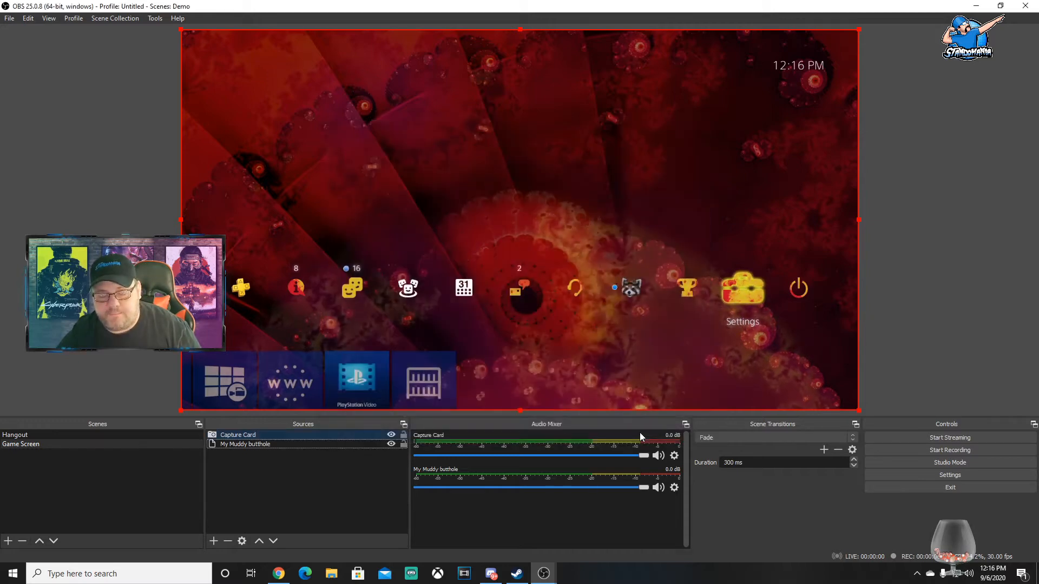
- Set the Desktop Audio device to Speakers (Realtek High Definition Audio) in the audio settings and apply the change
click(933, 476)
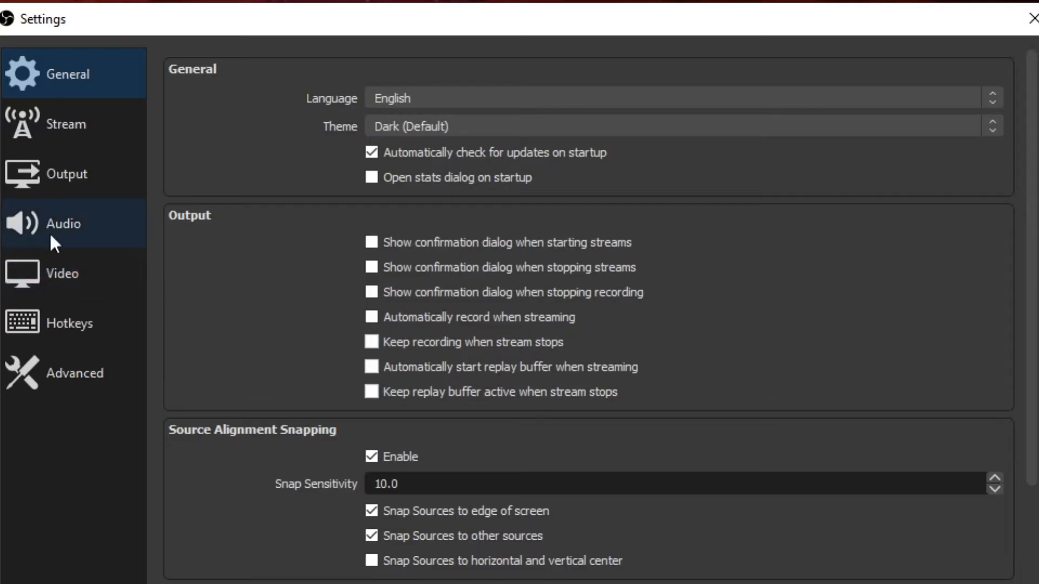
click(285, 190)
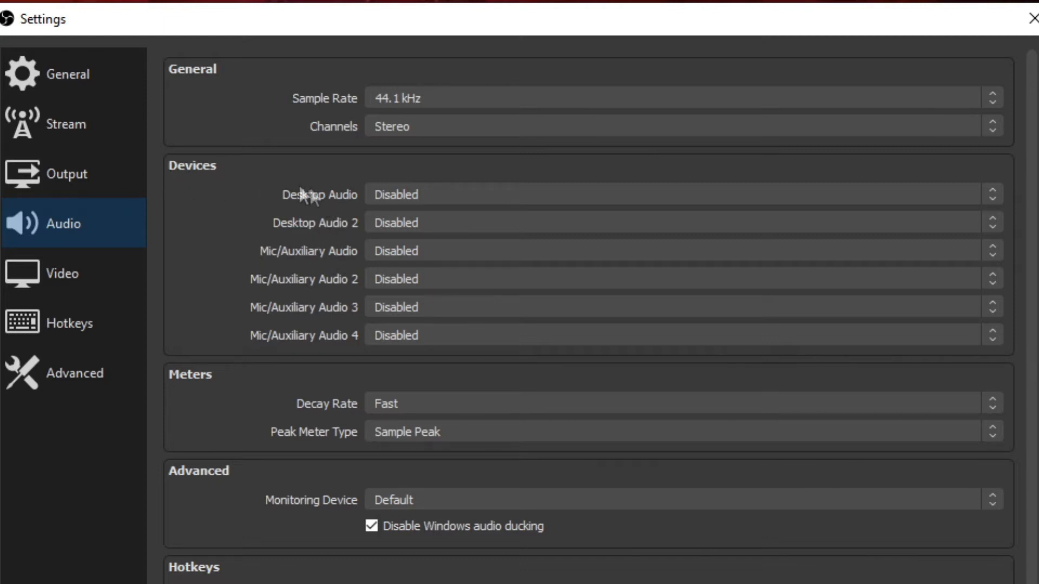
click(420, 195)
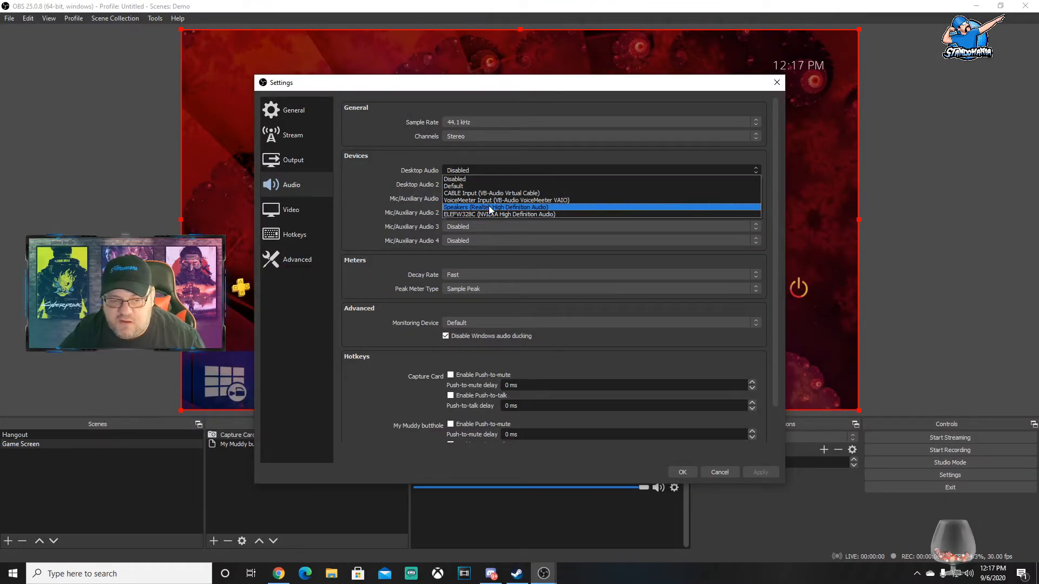
click(490, 208)
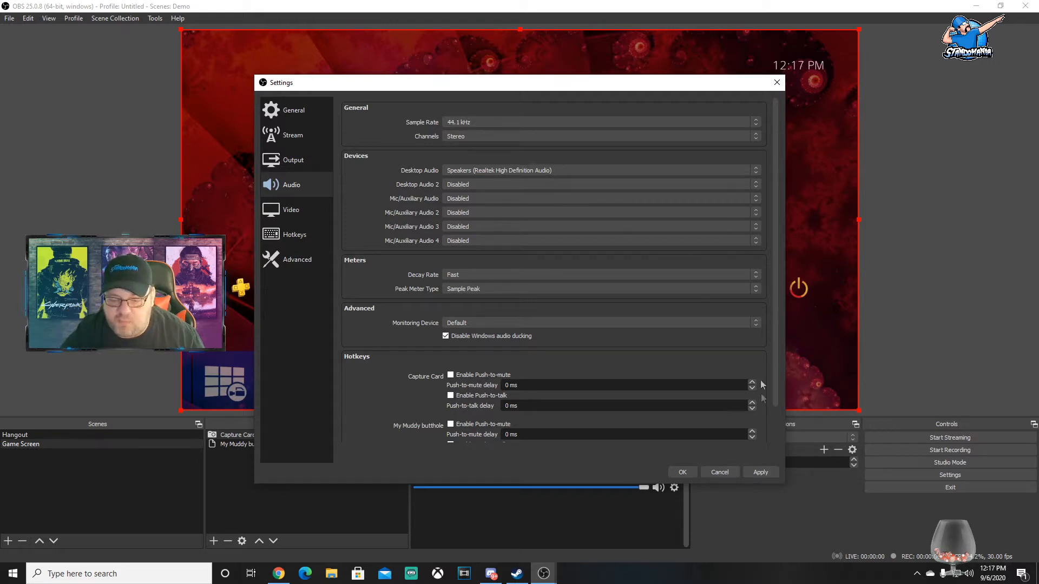
click(760, 472)
click(720, 473)
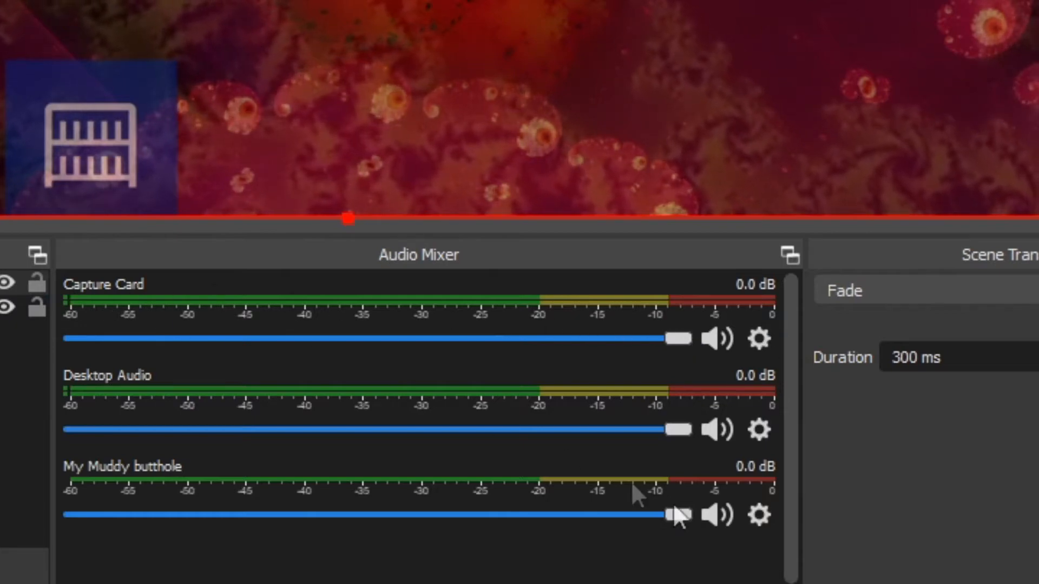
- Set the Capture Card's audio monitoring to Monitor Only (mute output) in the advanced audio properties
click(757, 340)
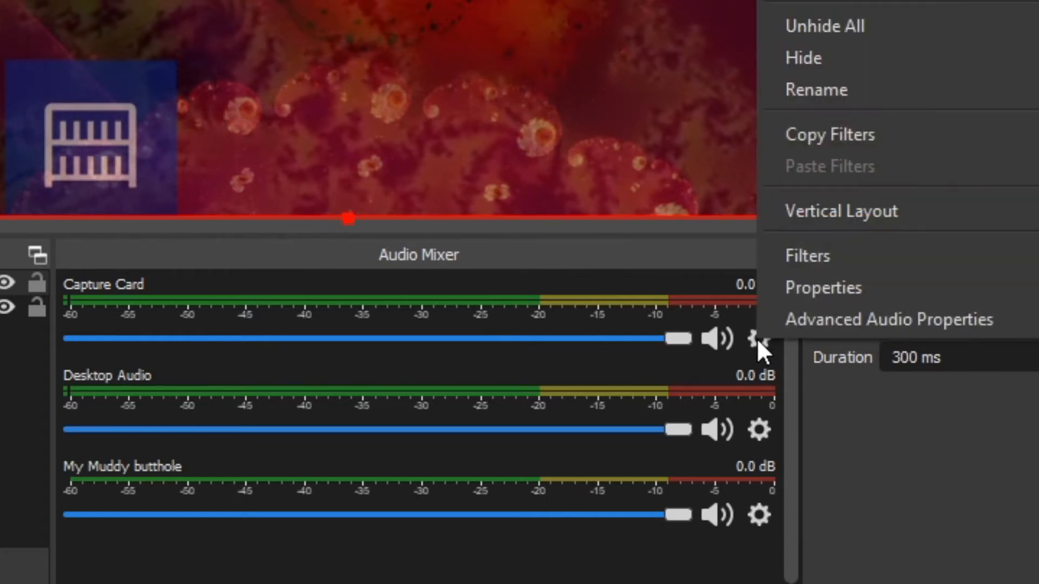
click(842, 328)
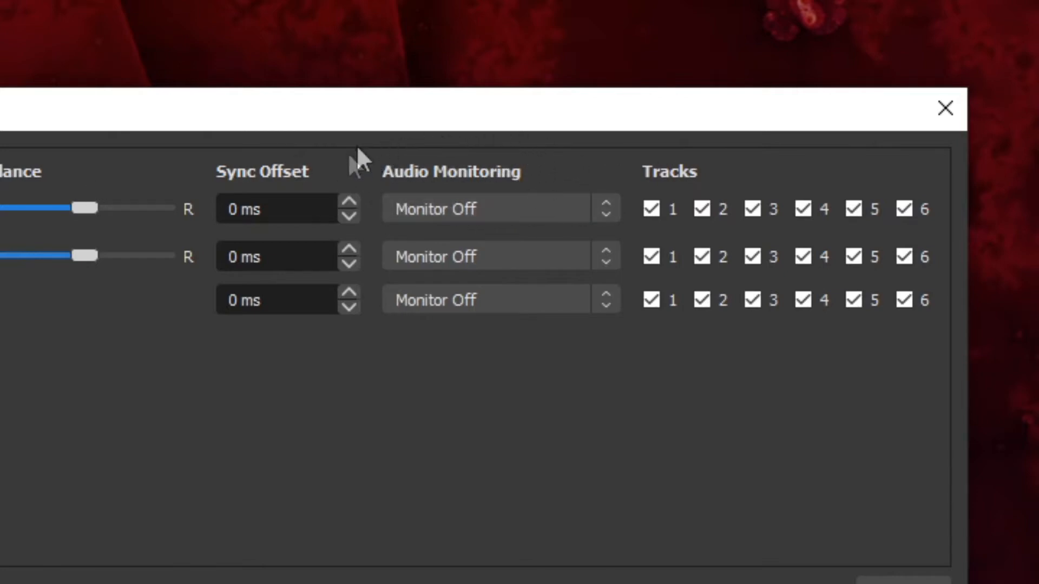
click(602, 209)
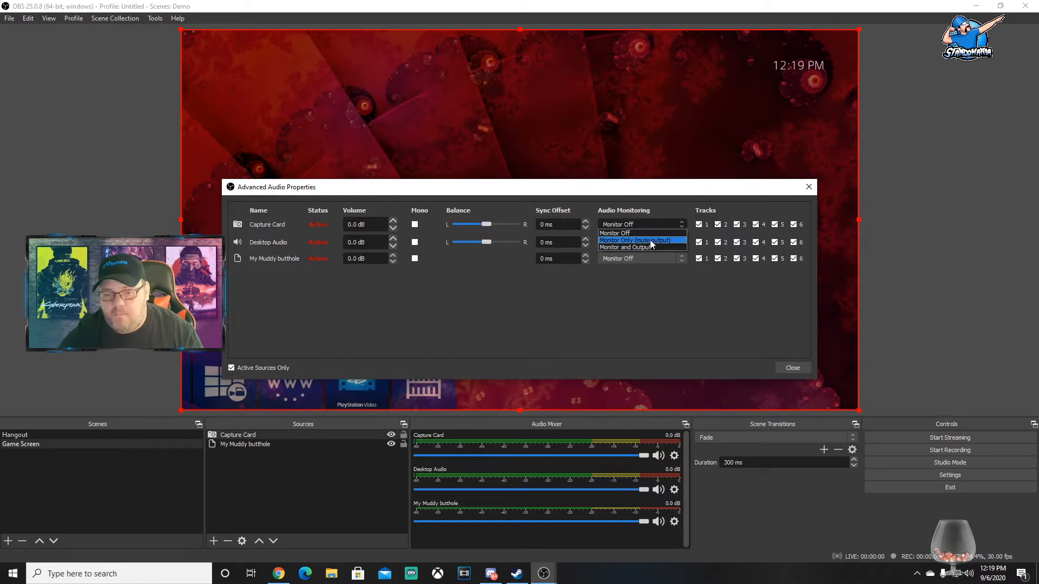
click(651, 241)
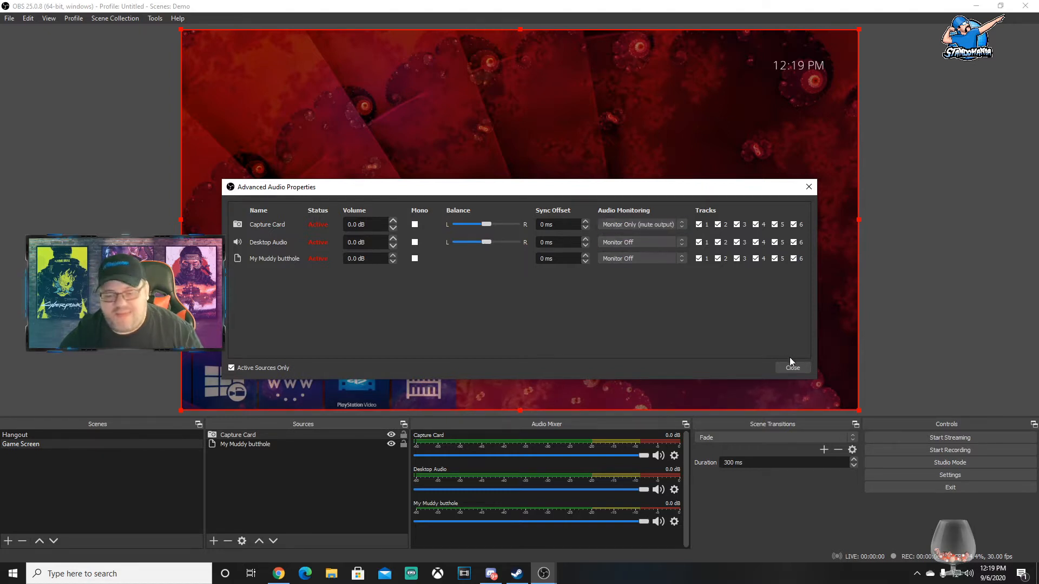
click(791, 368)
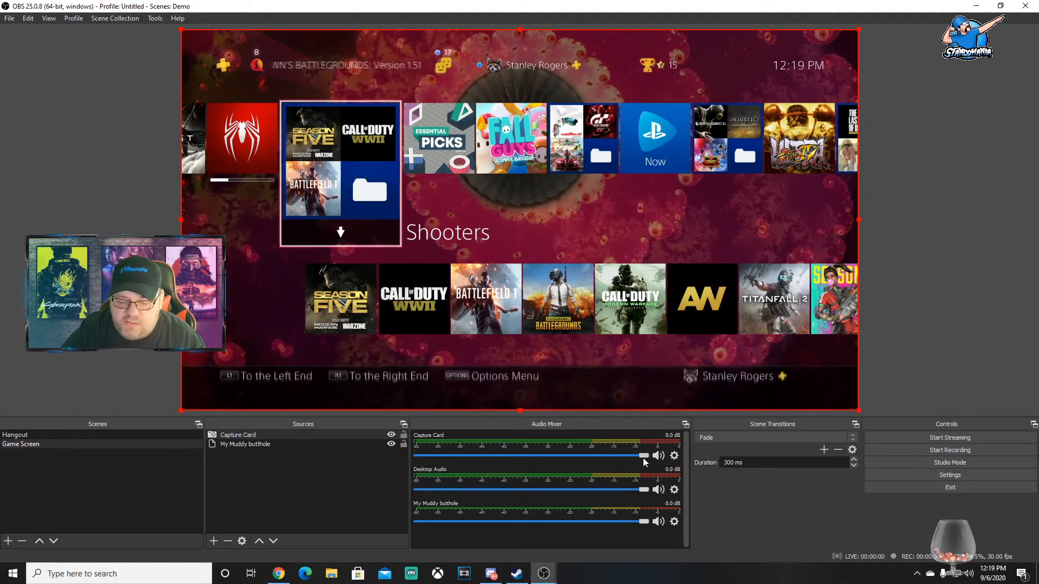
- Hide the Capture Card channel in the audio mixer and unhide all channels again
mouse_move(643, 456)
mouse_down()
mouse_move(495, 465)
mouse_move(631, 465)
mouse_up()
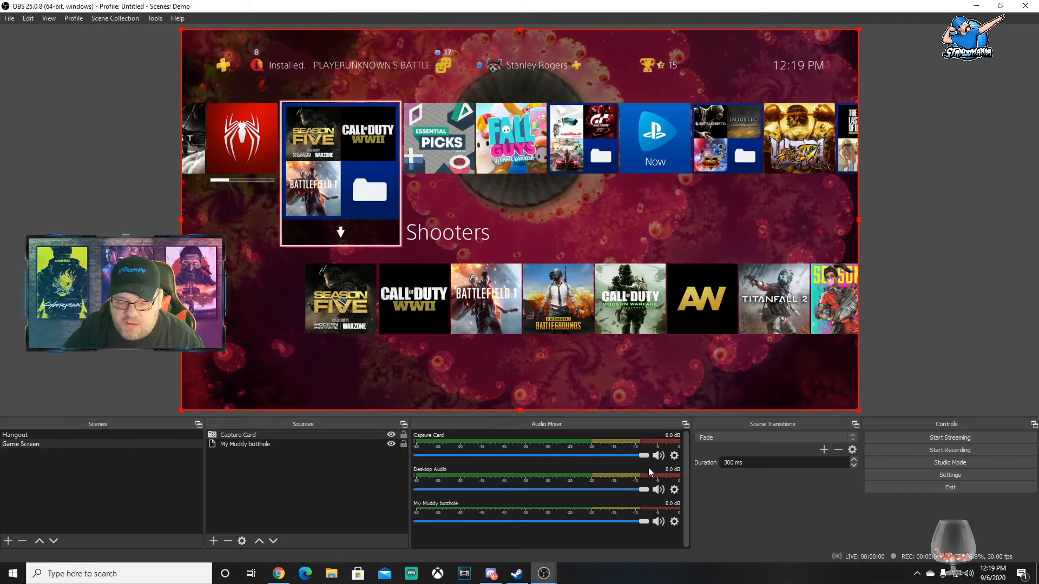
click(675, 457)
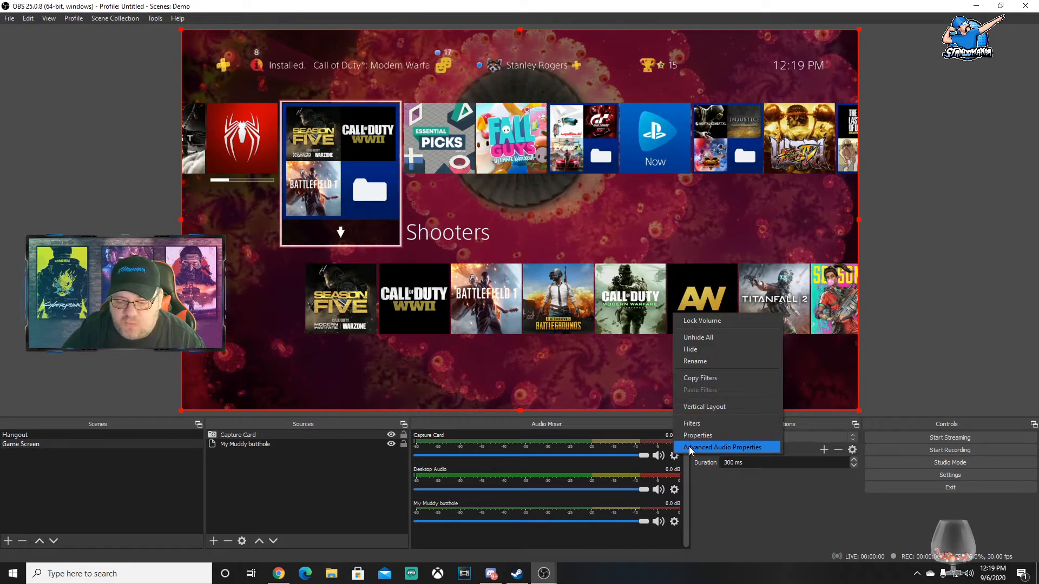
click(703, 349)
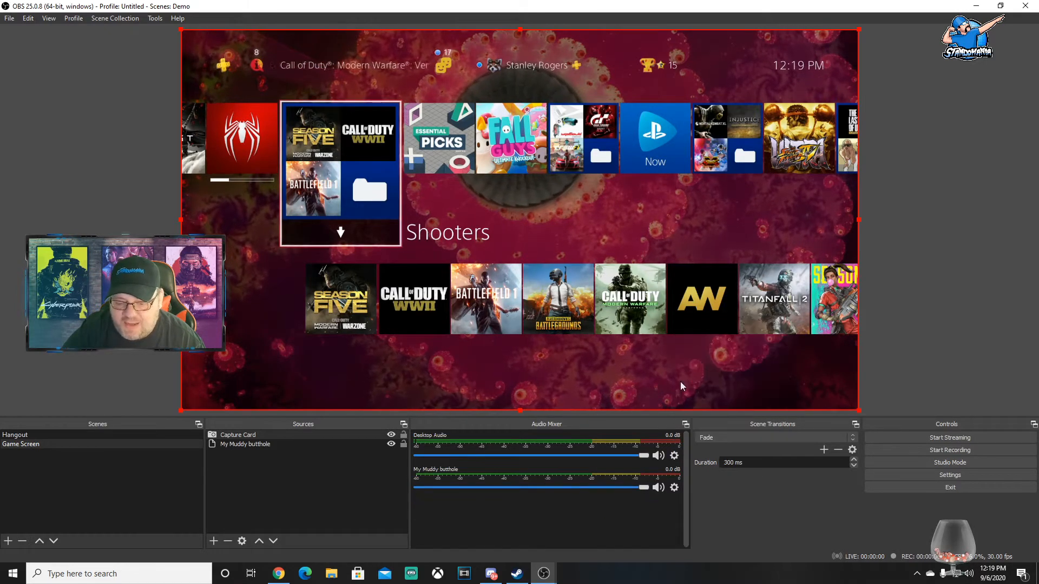
click(675, 457)
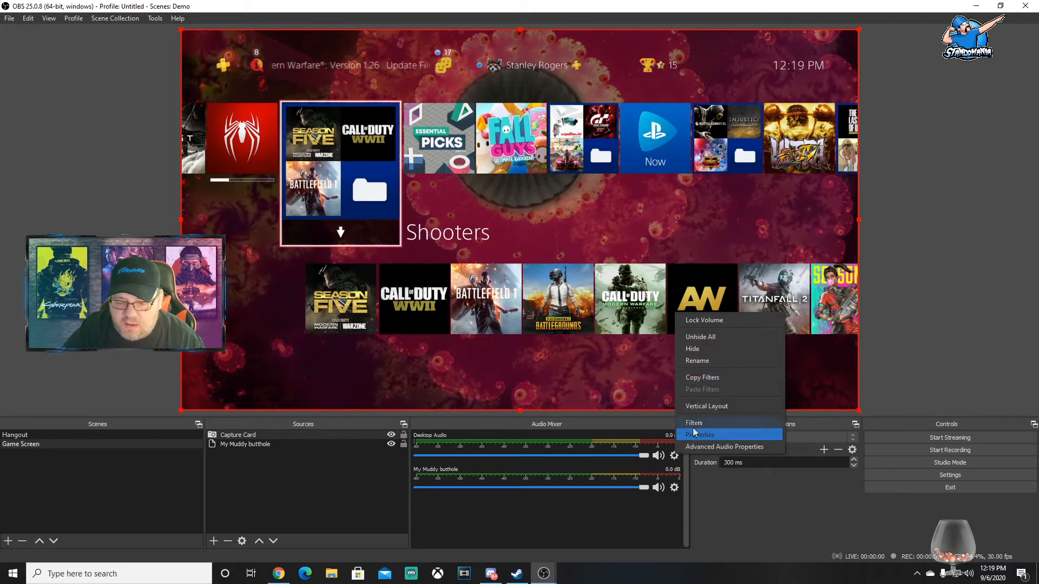
click(700, 341)
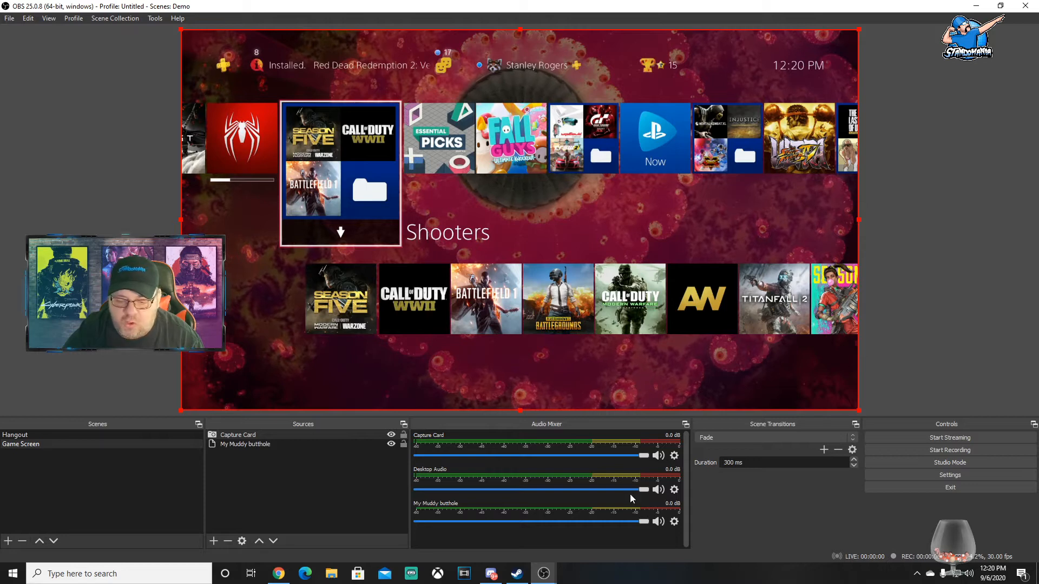
- Lower the Desktop Audio volume as a demonstration and return it to 0.0 dB
drag(644, 490, 560, 496)
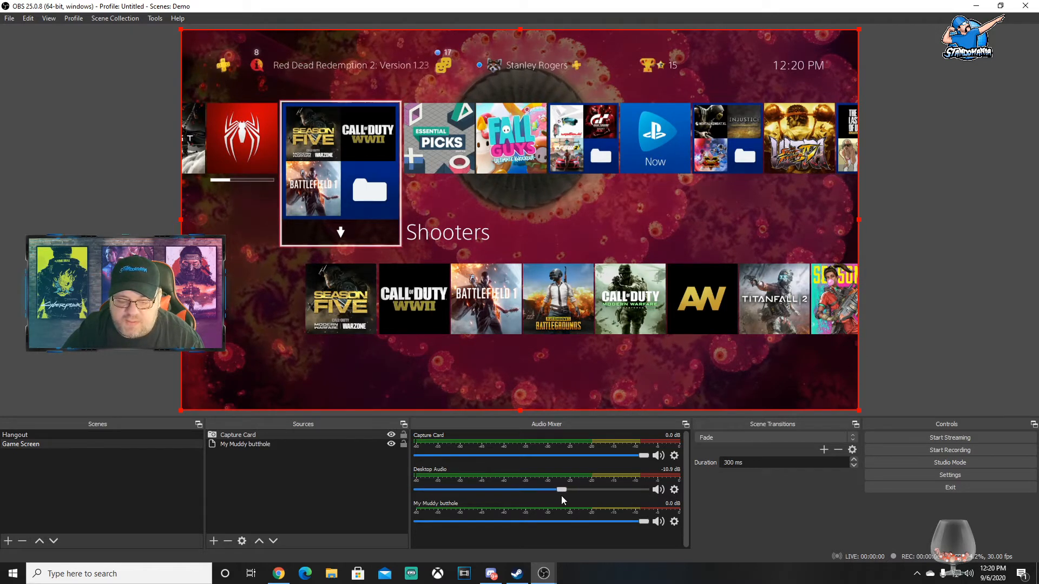
drag(664, 493, 496, 501)
mouse_move(645, 498)
mouse_down()
mouse_move(505, 501)
mouse_move(644, 502)
mouse_up()
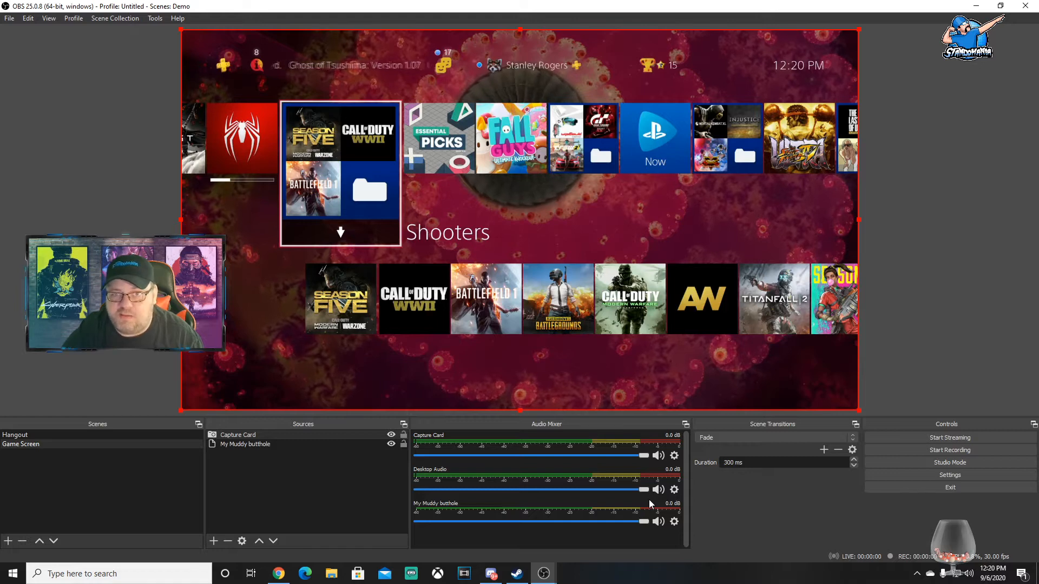
- Lower the Capture Card volume in the audio mixer to about -21.0 dB
drag(649, 503, 464, 504)
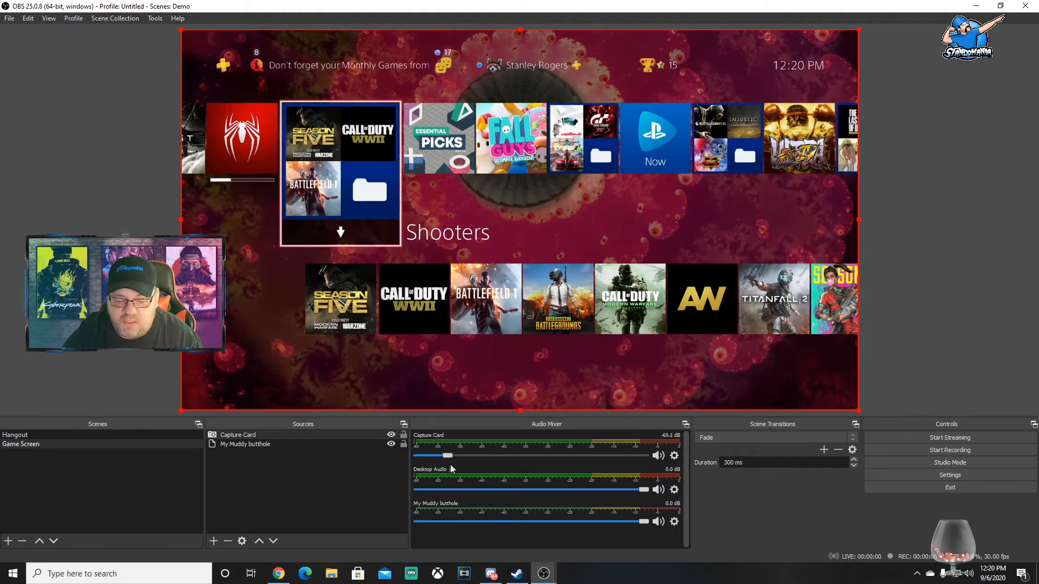
drag(459, 456, 796, 512)
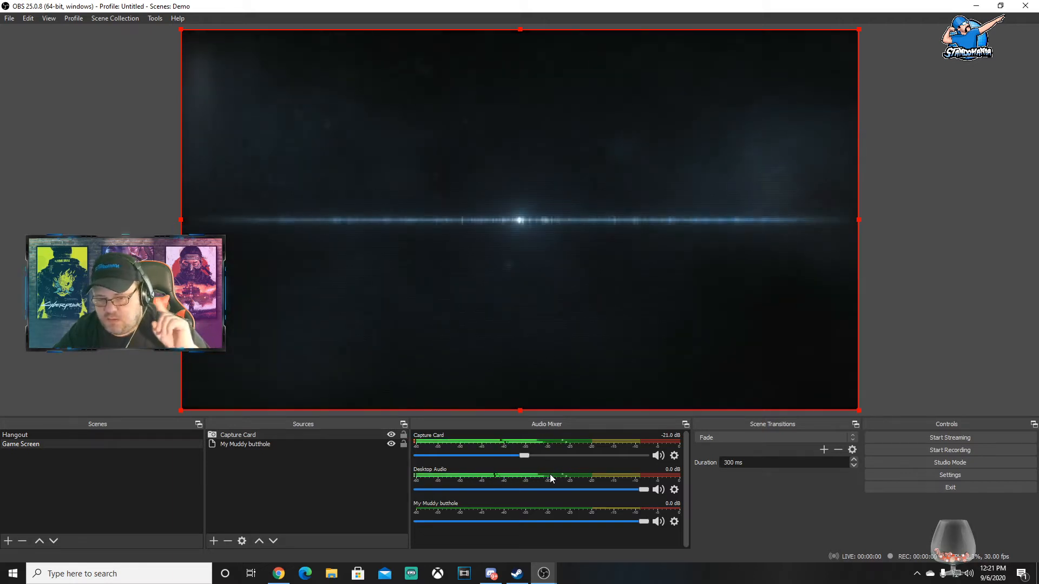
- Raise the Capture Card volume in the audio mixer to about -11.8 dB
drag(524, 458, 557, 459)
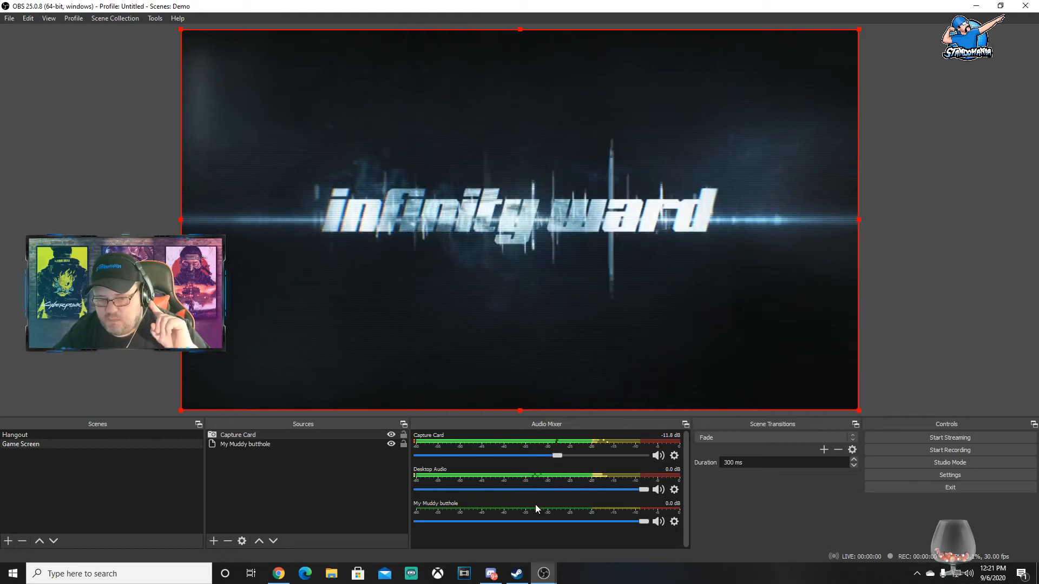
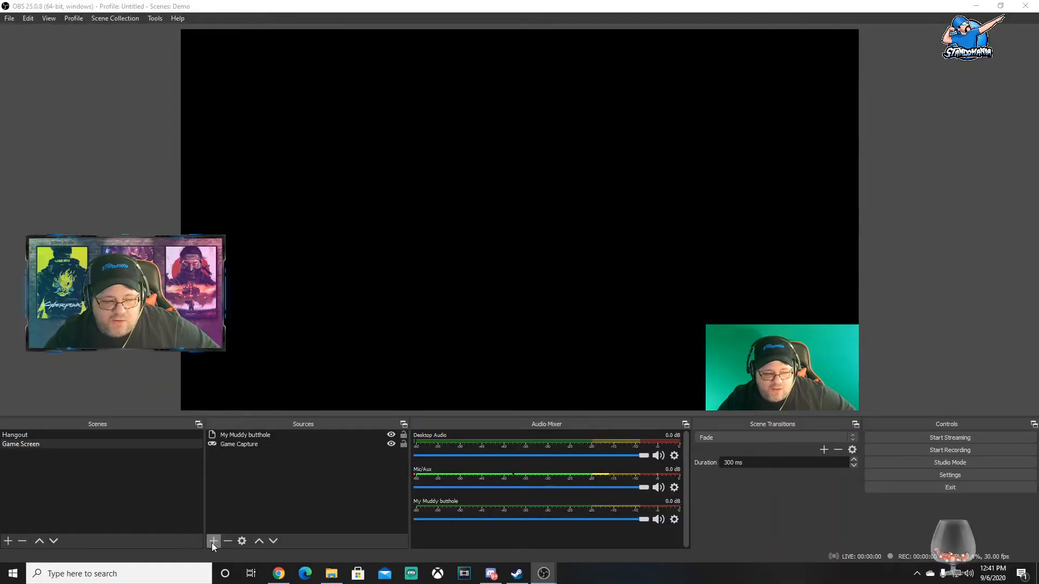
- Add a Video Capture Device source named Webcam to the Game Screen scene with Razer Kiyo as its device
click(213, 541)
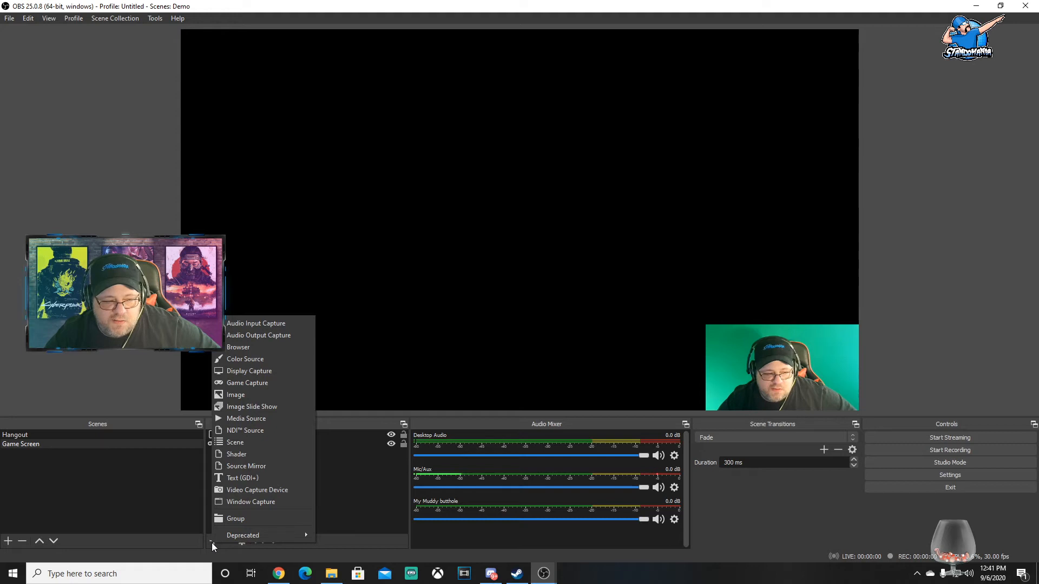
click(251, 490)
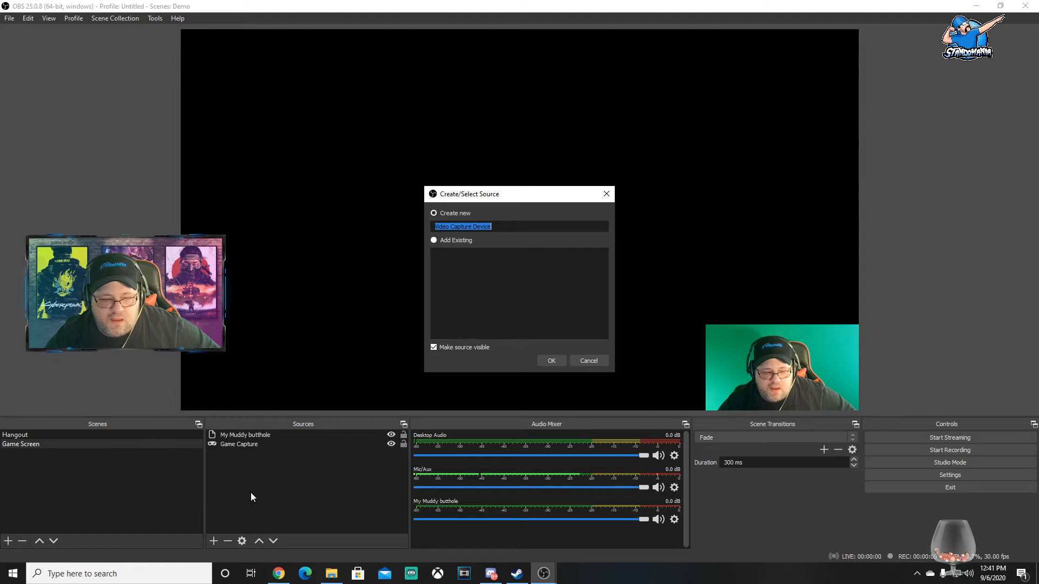
text(Webcam)
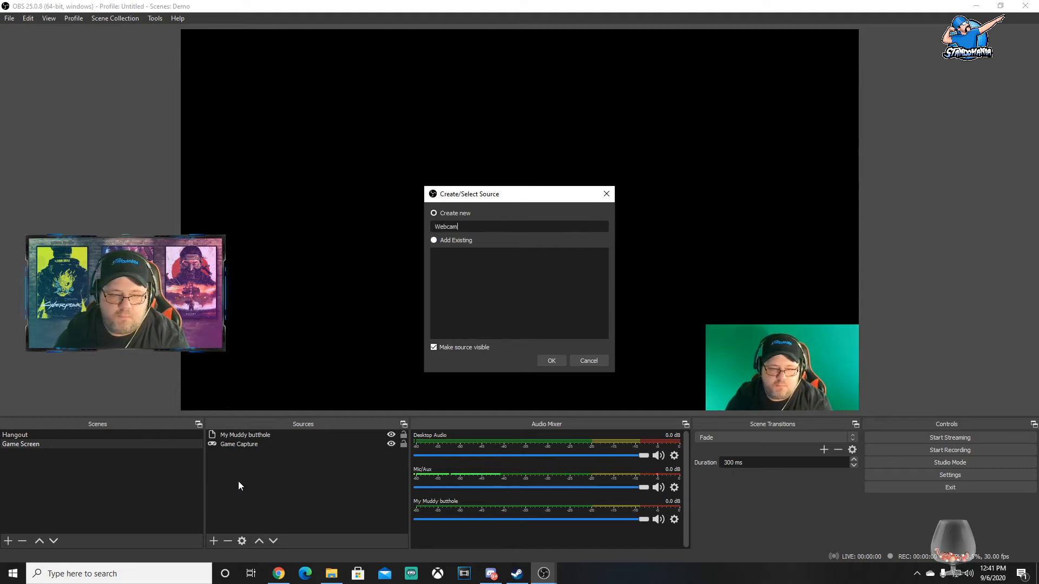
click(558, 362)
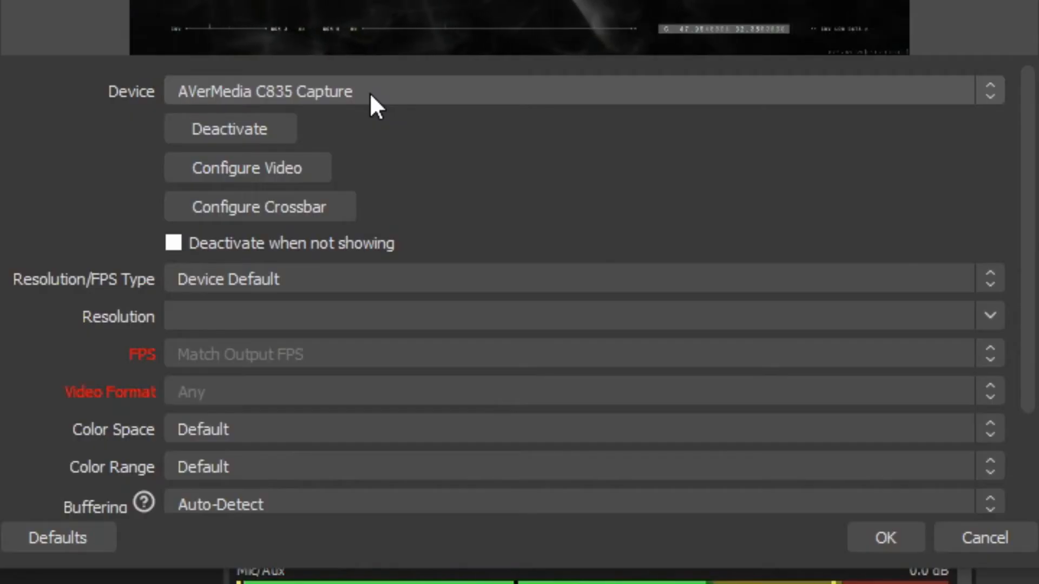
click(463, 291)
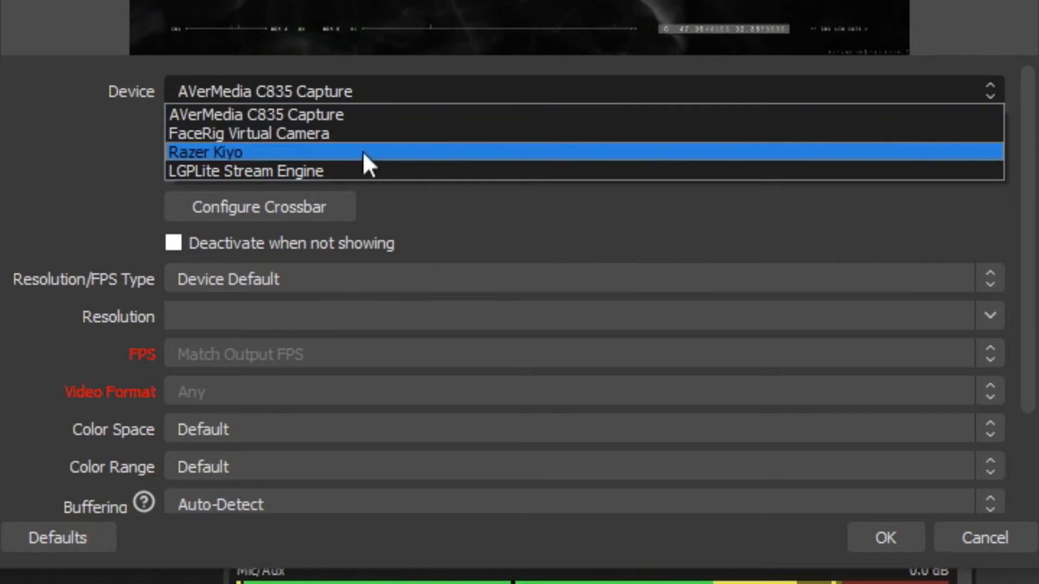
click(362, 155)
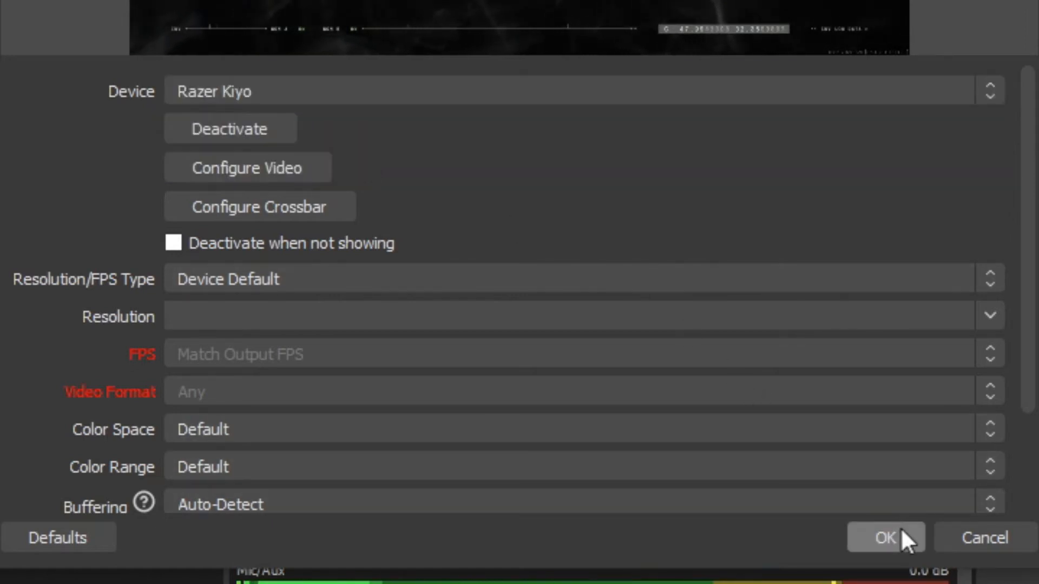
click(899, 528)
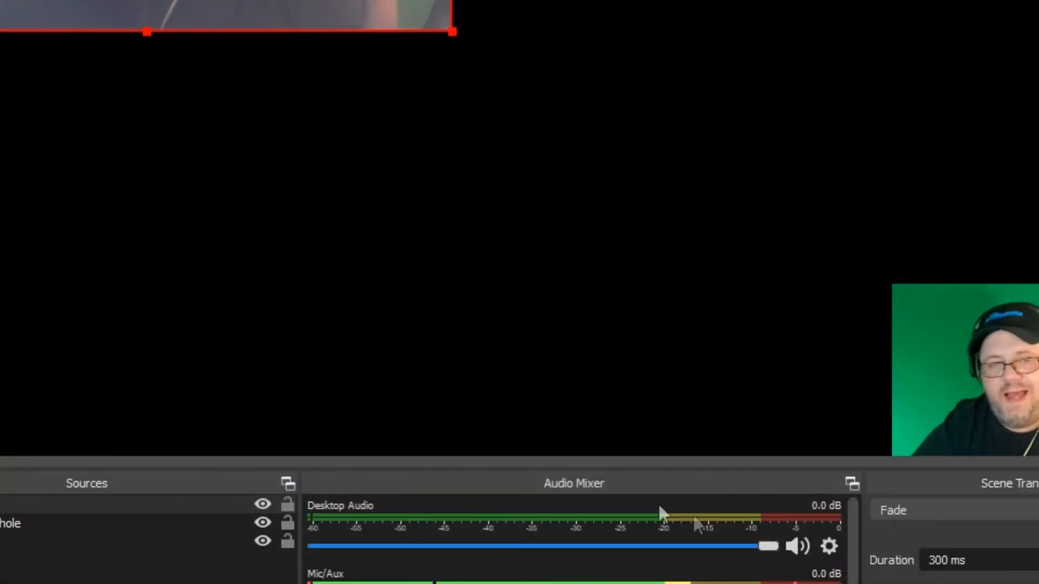
- Edit the Webcam source's properties to use a Custom resolution/FPS type with a resolution of 1920x1080
right_click(110, 493)
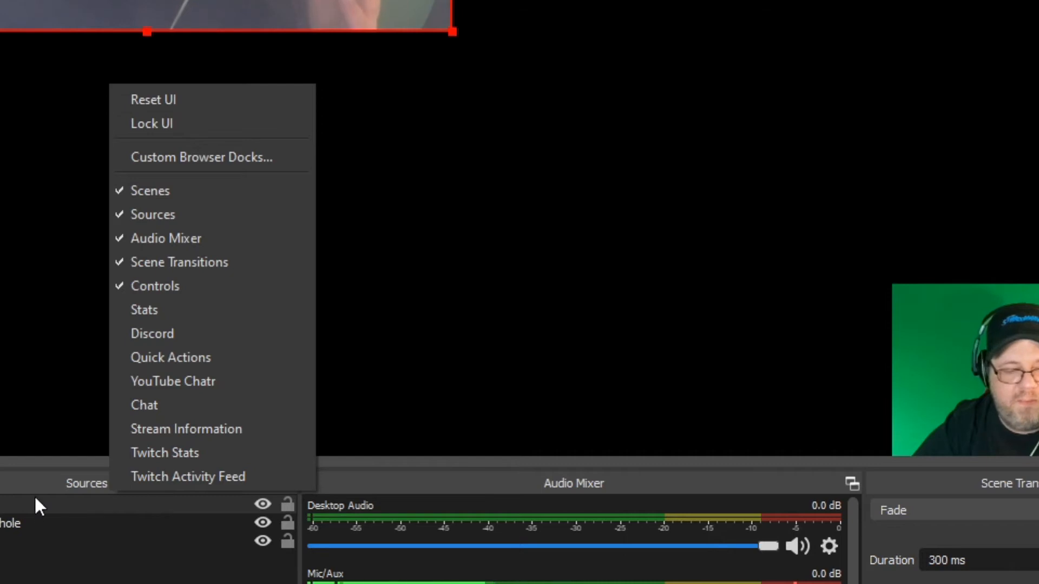
right_click(35, 504)
click(109, 491)
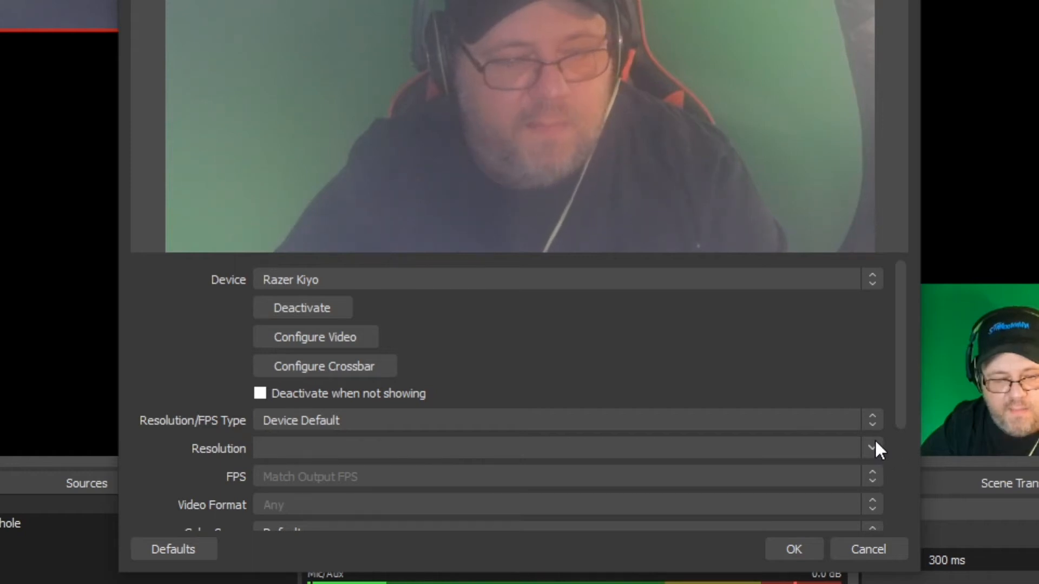
click(861, 419)
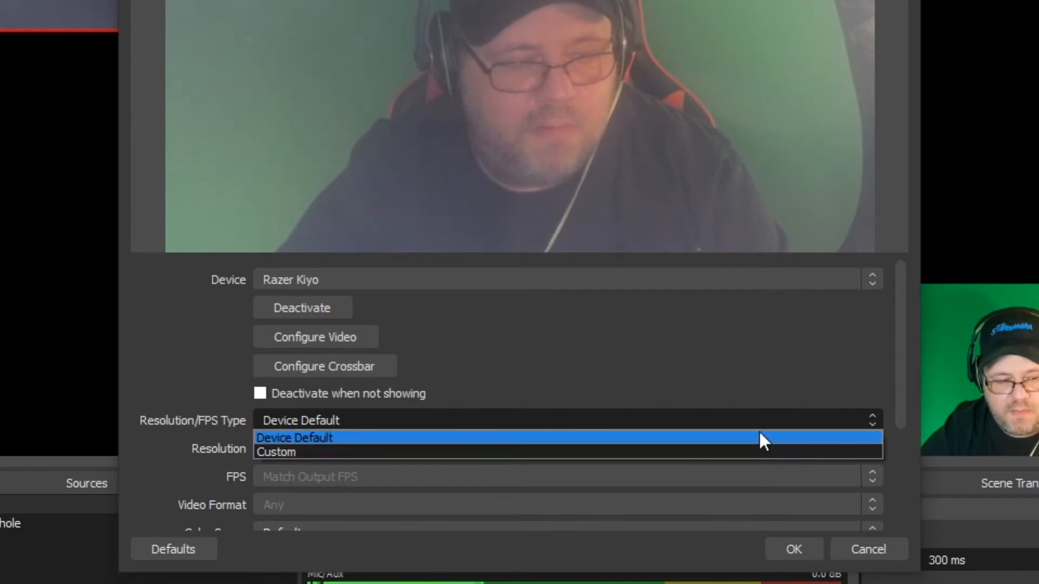
click(329, 447)
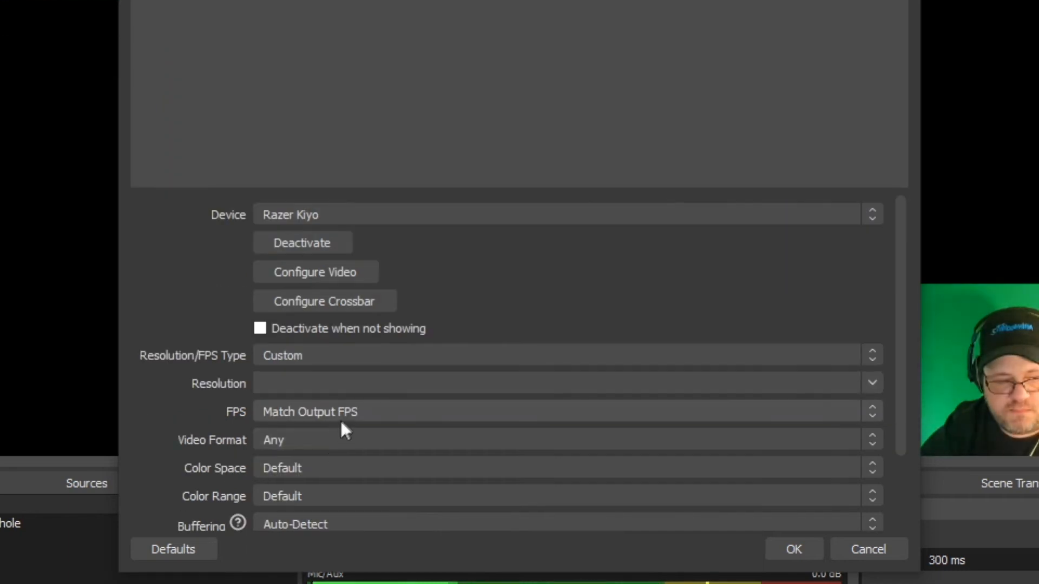
click(872, 385)
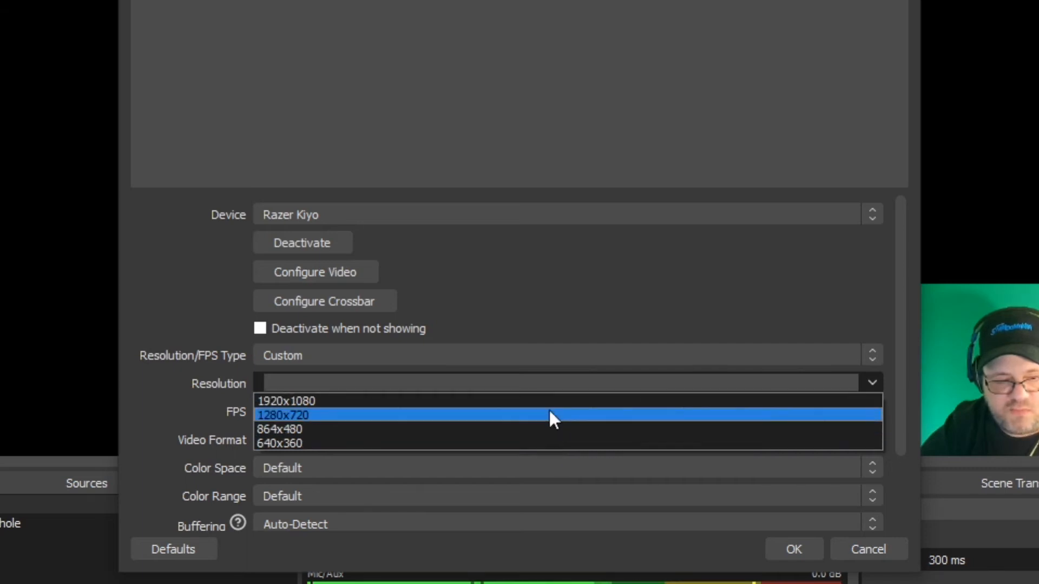
click(551, 417)
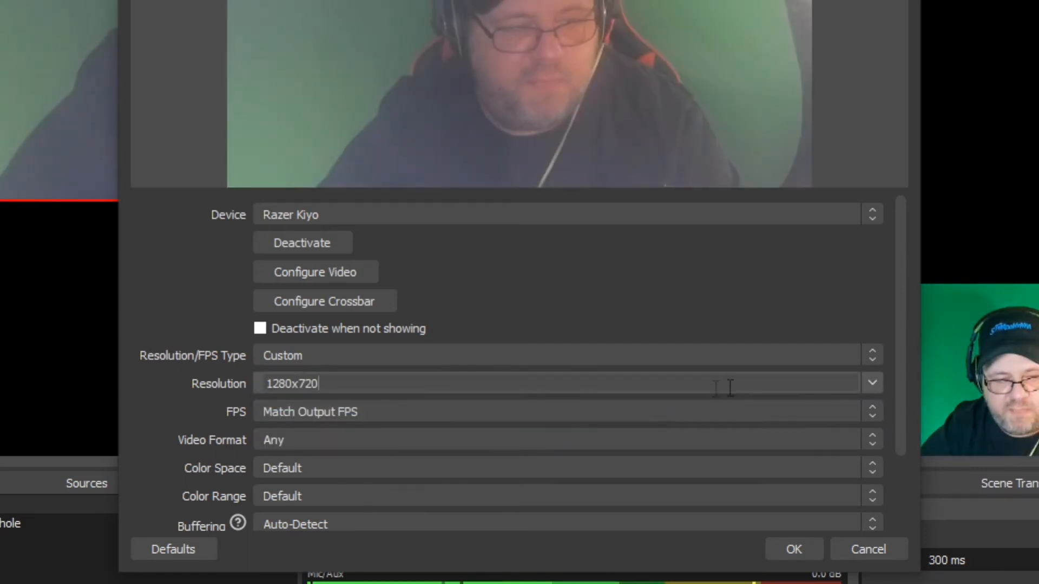
click(866, 387)
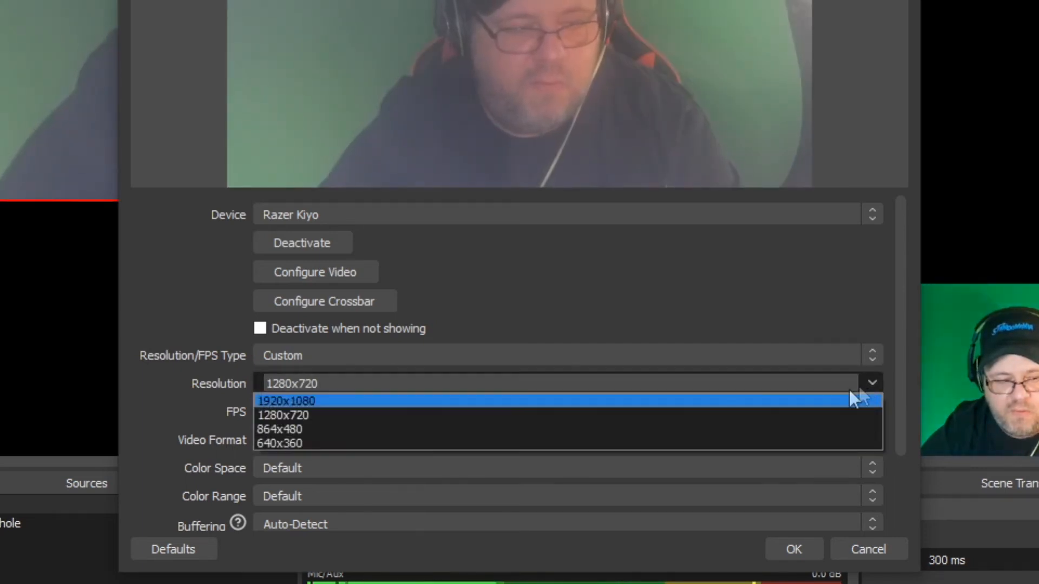
click(776, 401)
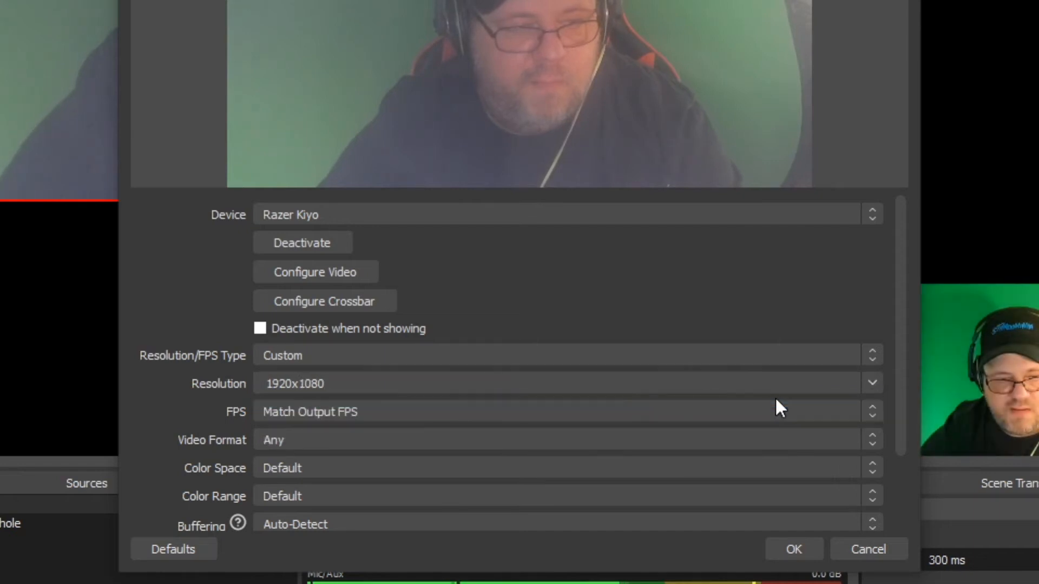
click(802, 548)
- Shrink the Webcam source to under half the canvas width and place it in the upper-left part of the canvas
drag(858, 411, 246, 194)
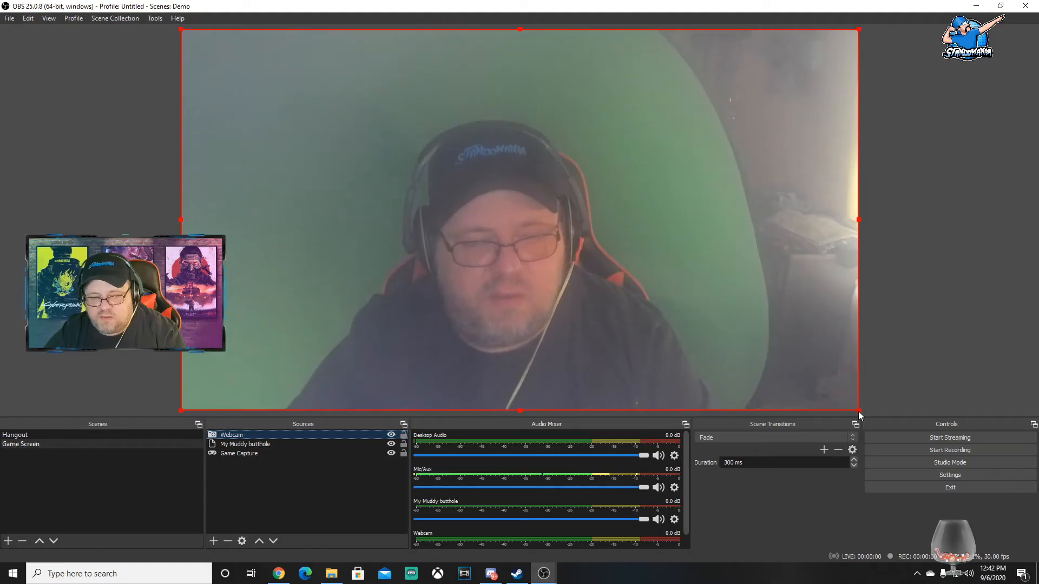
drag(321, 158, 402, 236)
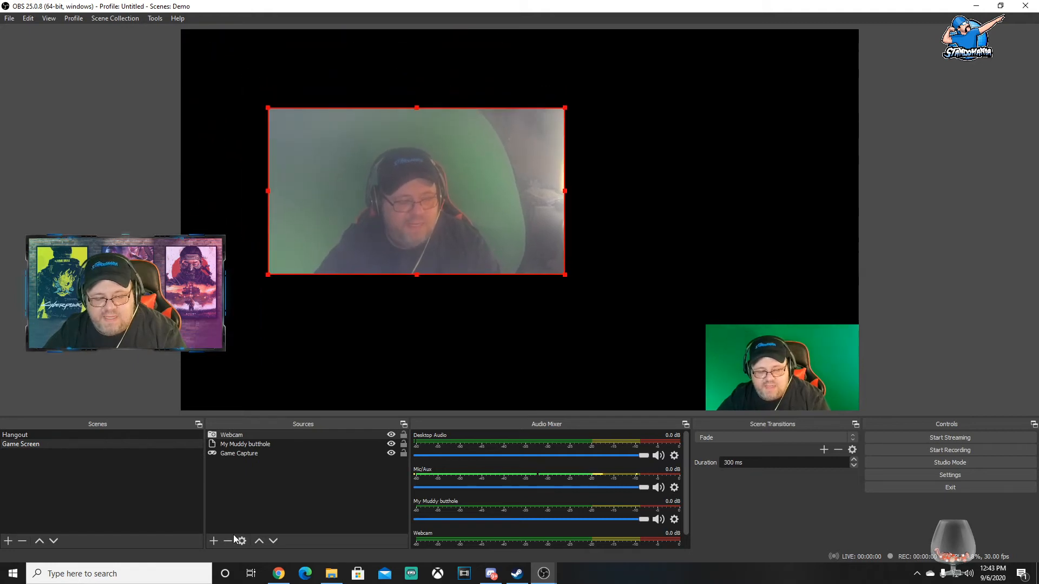
- Review the Webcam source's FPS, video format, color, buffering and audio output settings and accept them as they are
right_click(262, 437)
click(294, 431)
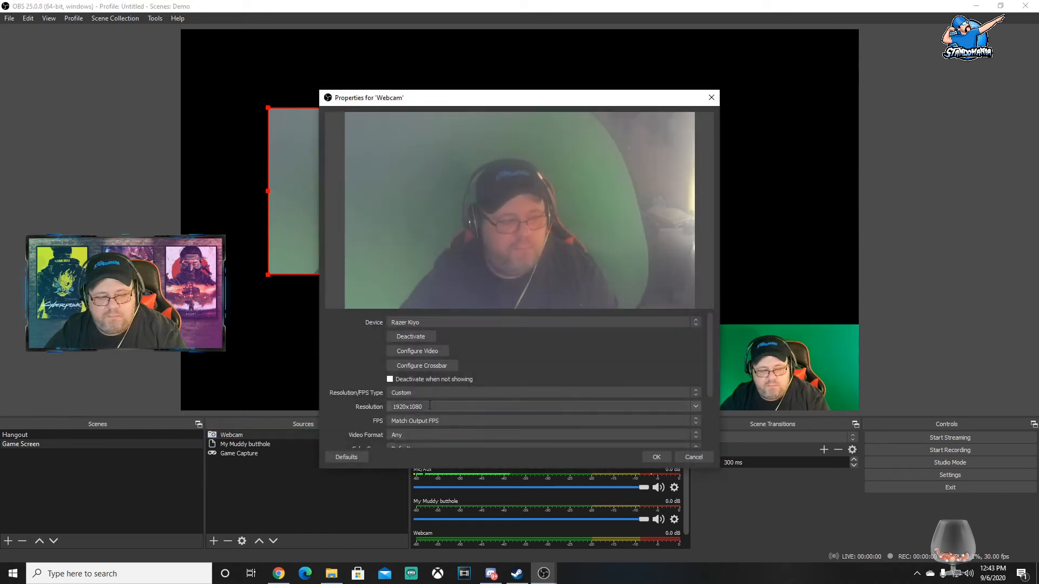
scroll(514, 402, down, 2)
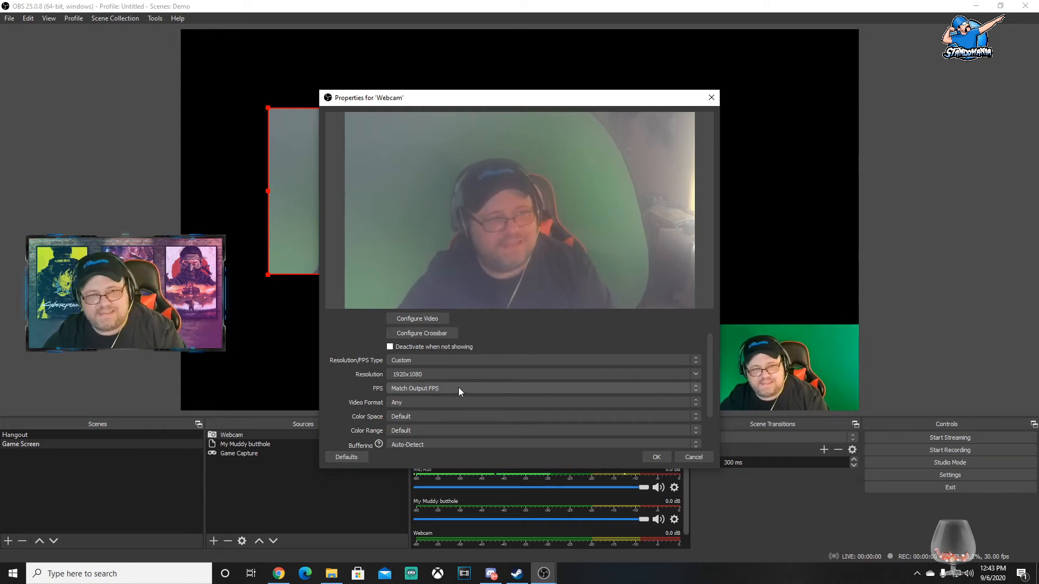
scroll(459, 400, down, 2)
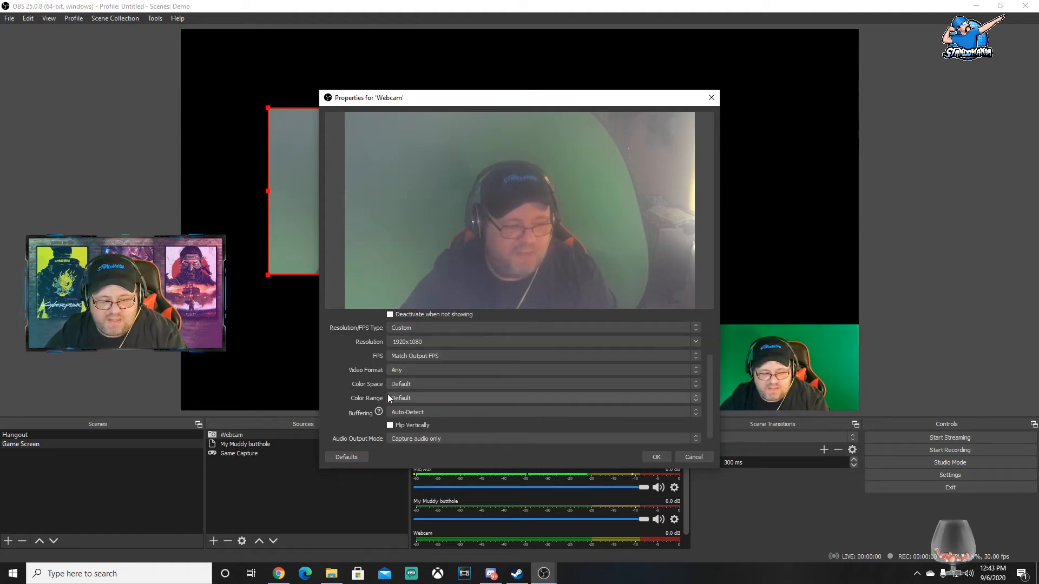
scroll(469, 432, down, 1)
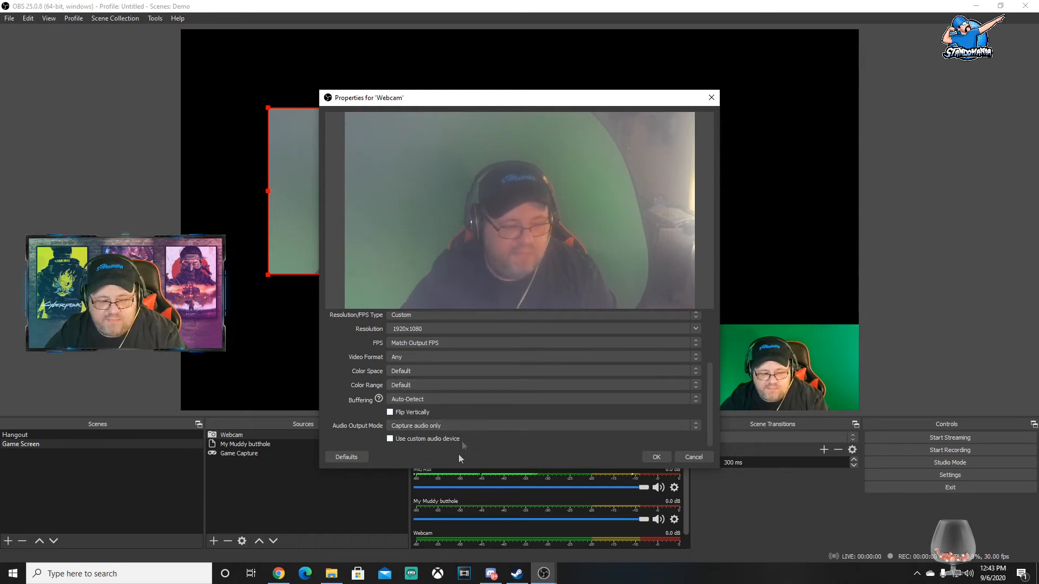
click(658, 456)
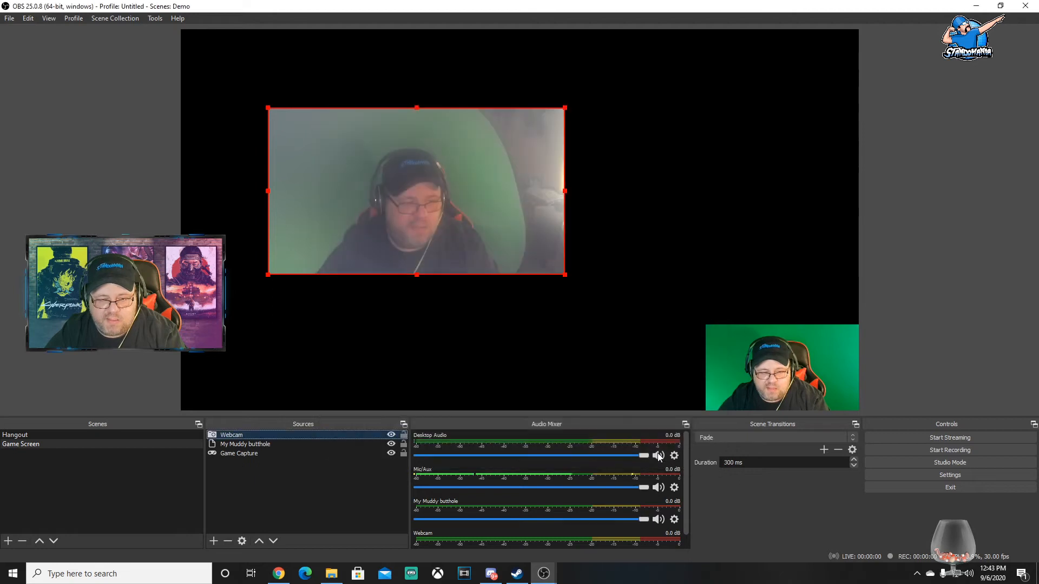
- Configure the Webcam's video picture with brightness 87, contrast 155 and saturation 77
right_click(349, 432)
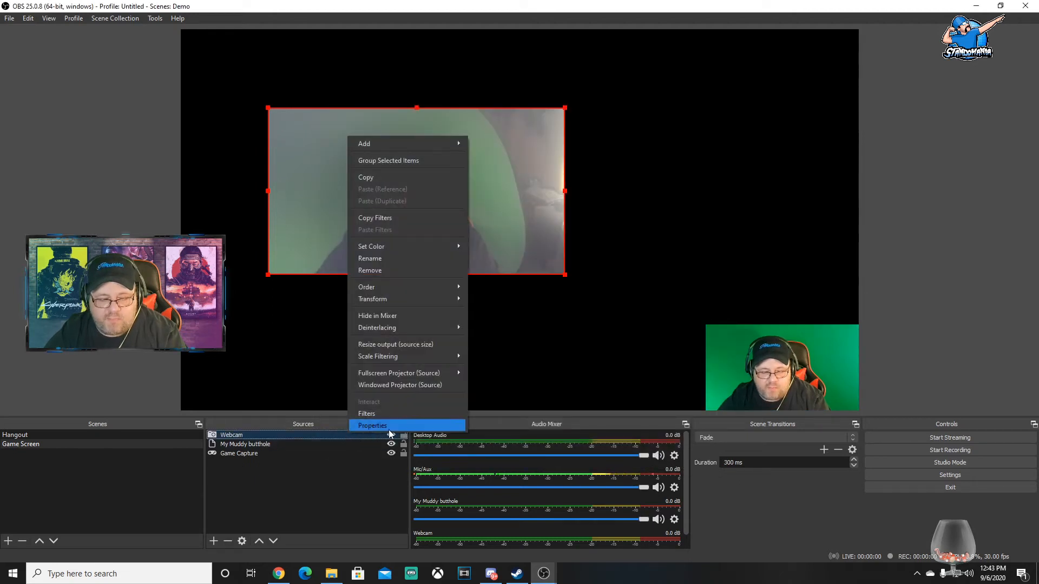
click(470, 419)
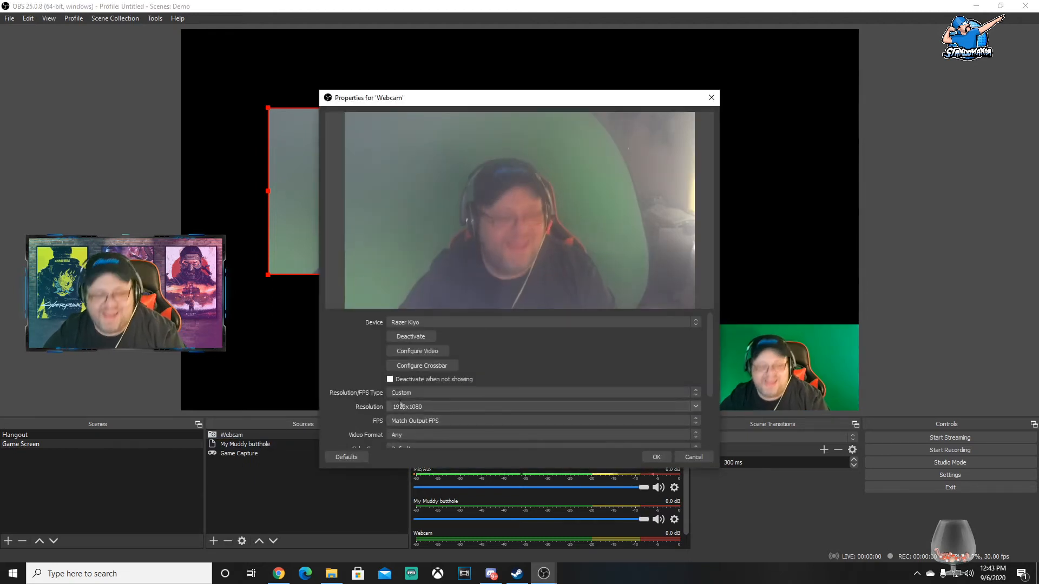
click(415, 352)
drag(167, 32, 824, 93)
mouse_move(798, 126)
mouse_down()
mouse_move(812, 129)
mouse_move(754, 128)
mouse_move(796, 130)
mouse_move(788, 132)
mouse_up()
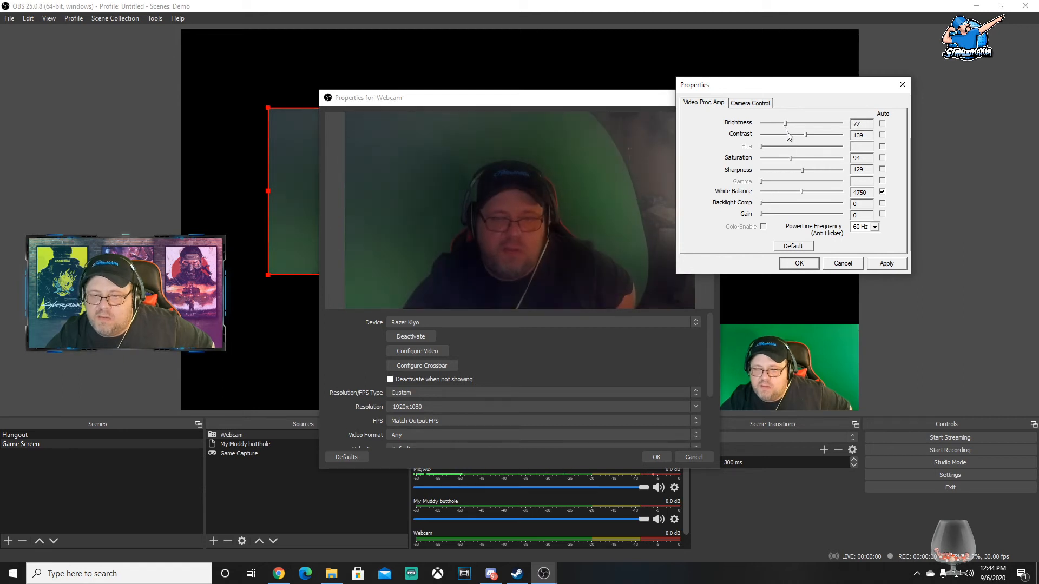
drag(784, 125, 815, 136)
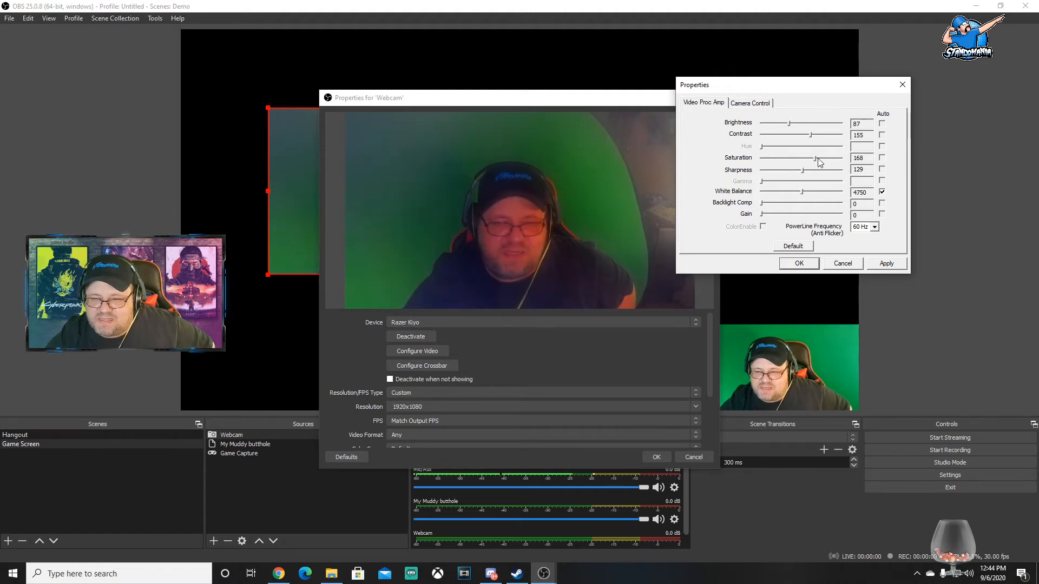
drag(774, 160, 784, 161)
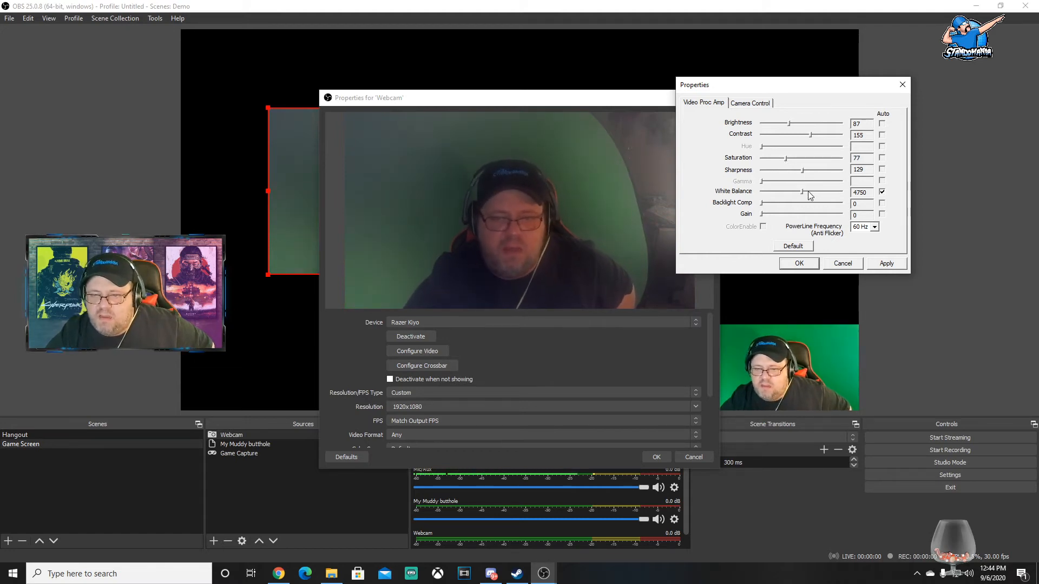
- Turn off the webcam's automatic white balance, set it to 5630 and raise backlight compensation to 1
click(882, 192)
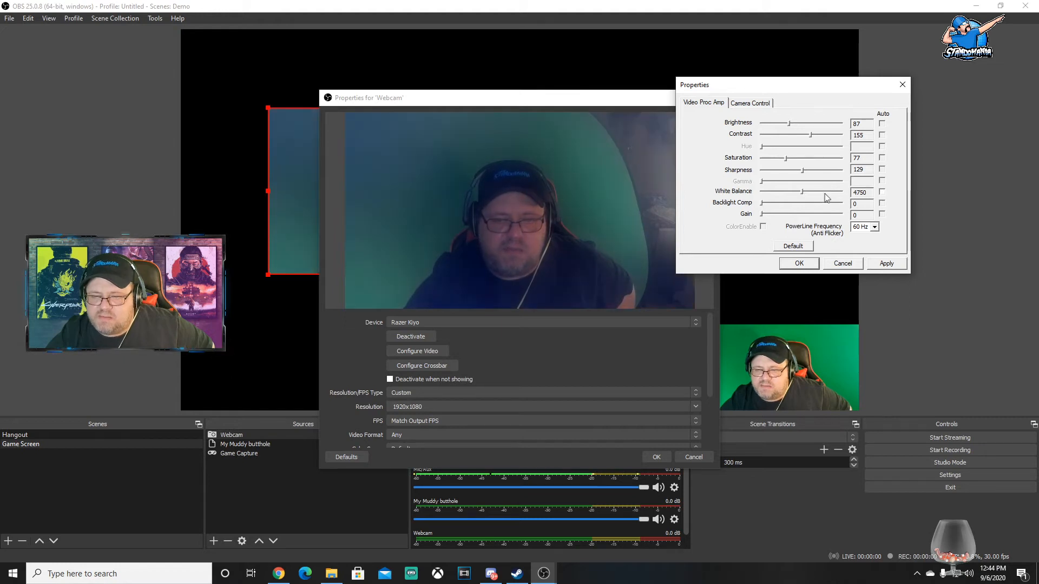
click(882, 192)
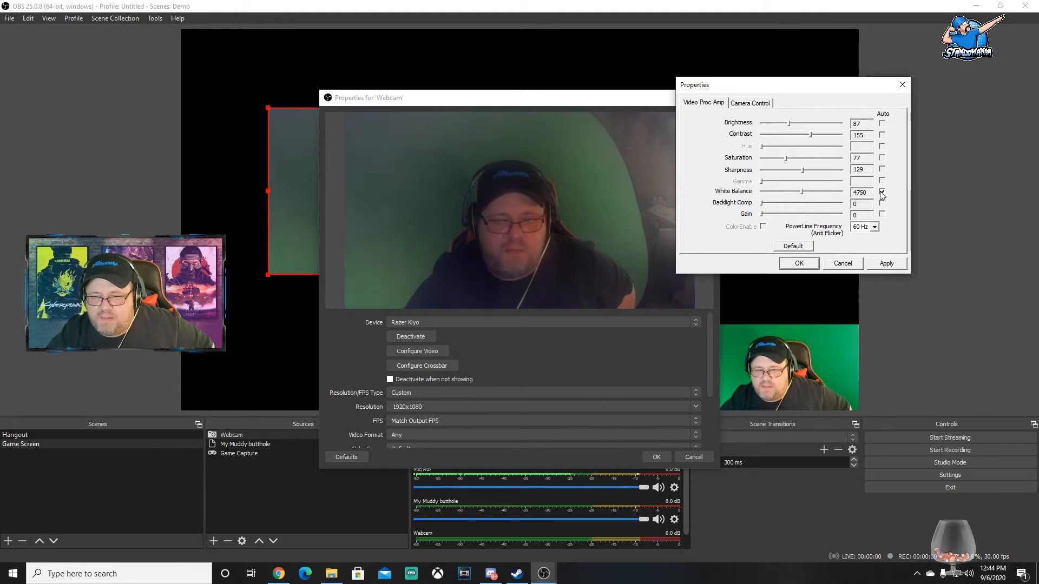
click(882, 193)
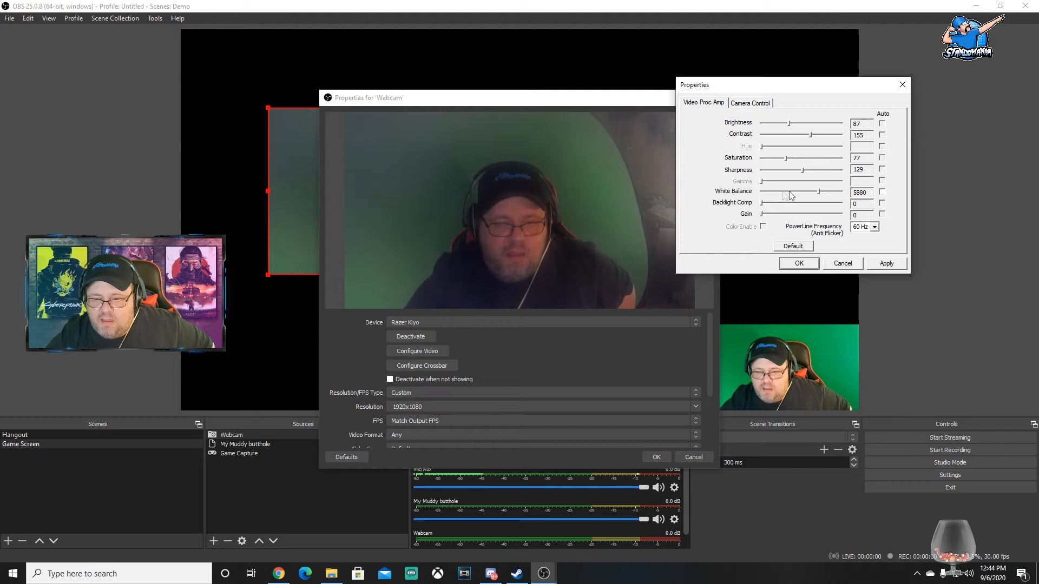
mouse_move(820, 192)
mouse_down()
mouse_move(832, 191)
mouse_move(778, 196)
mouse_move(822, 203)
mouse_up()
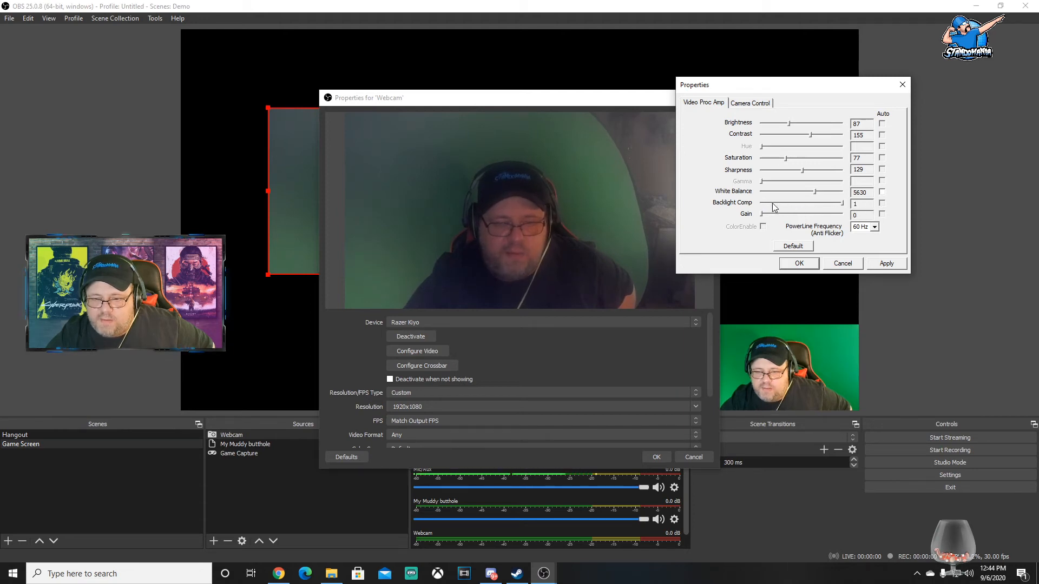
- Set the webcam's backlight compensation to 0 and raise its gain to 180
drag(762, 215, 789, 216)
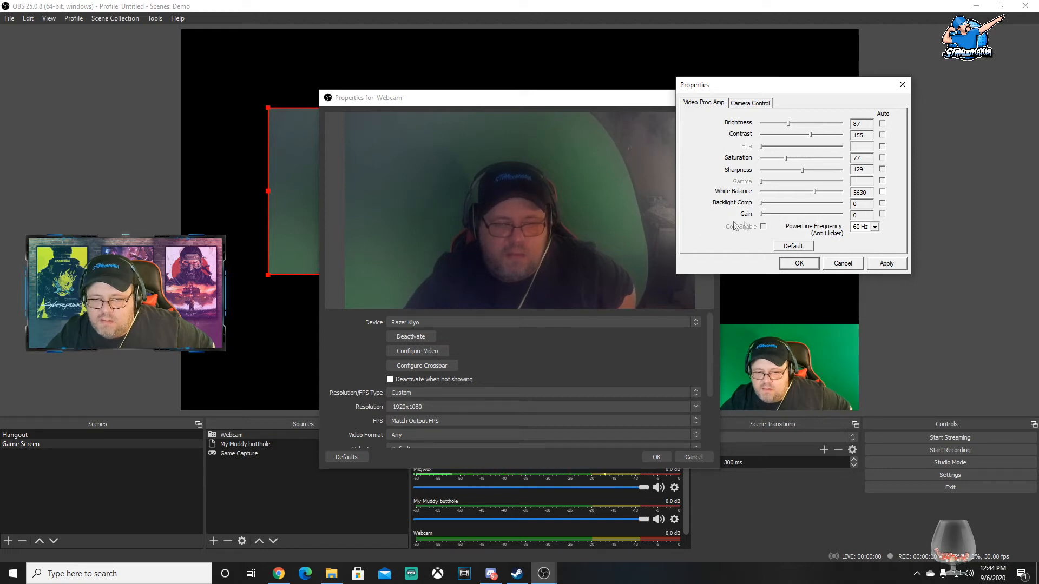
drag(762, 215, 820, 227)
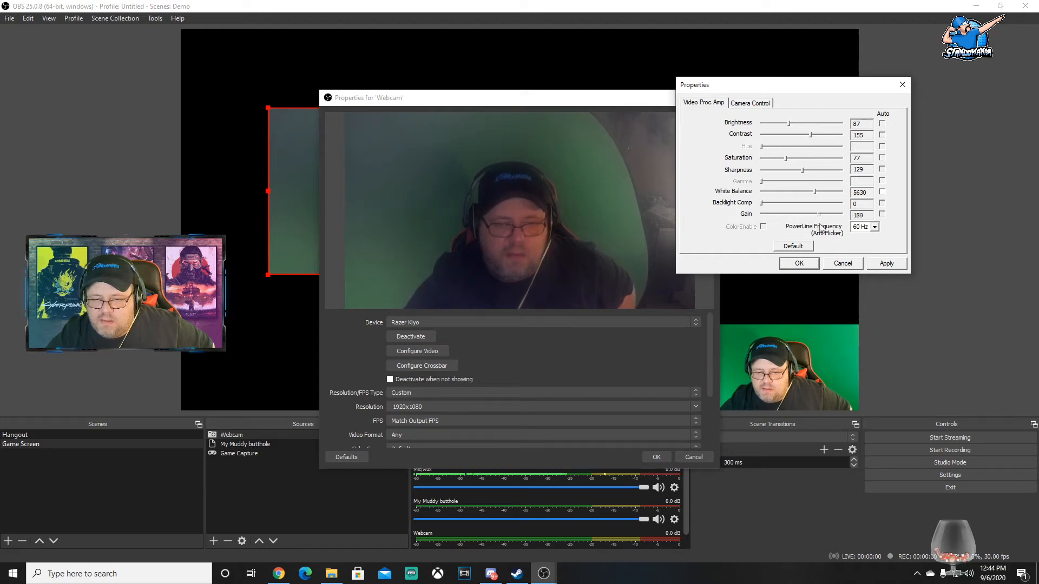
- Set the webcam's camera control zoom to 140 and its manual focus to 184
click(750, 103)
click(754, 130)
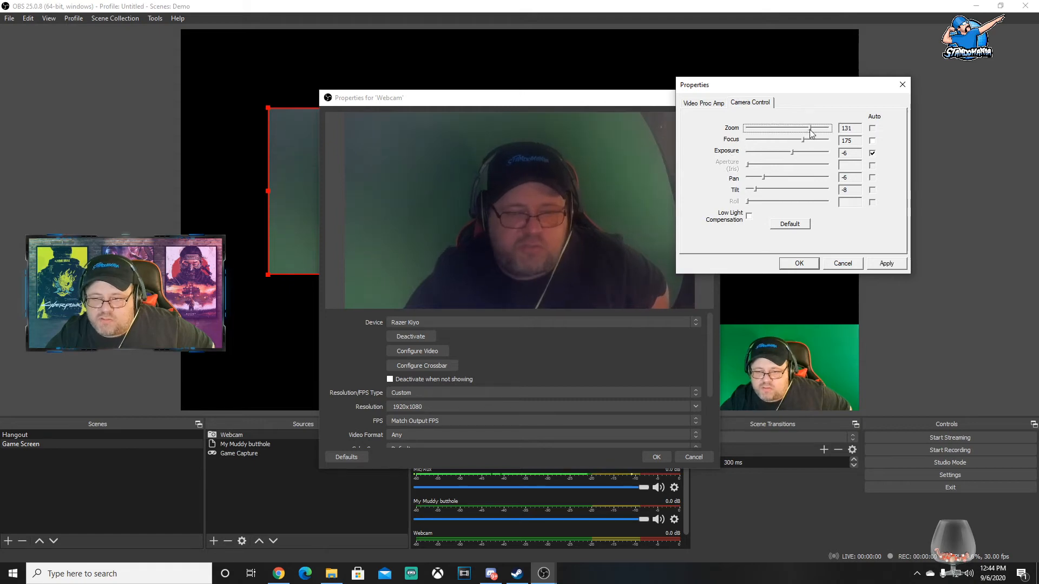
drag(783, 130, 830, 130)
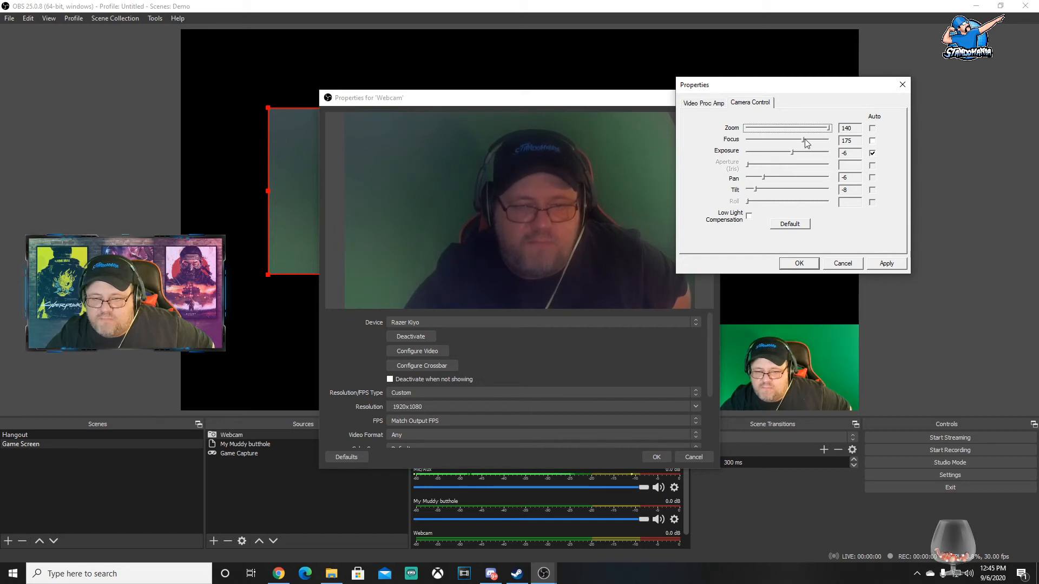
click(872, 142)
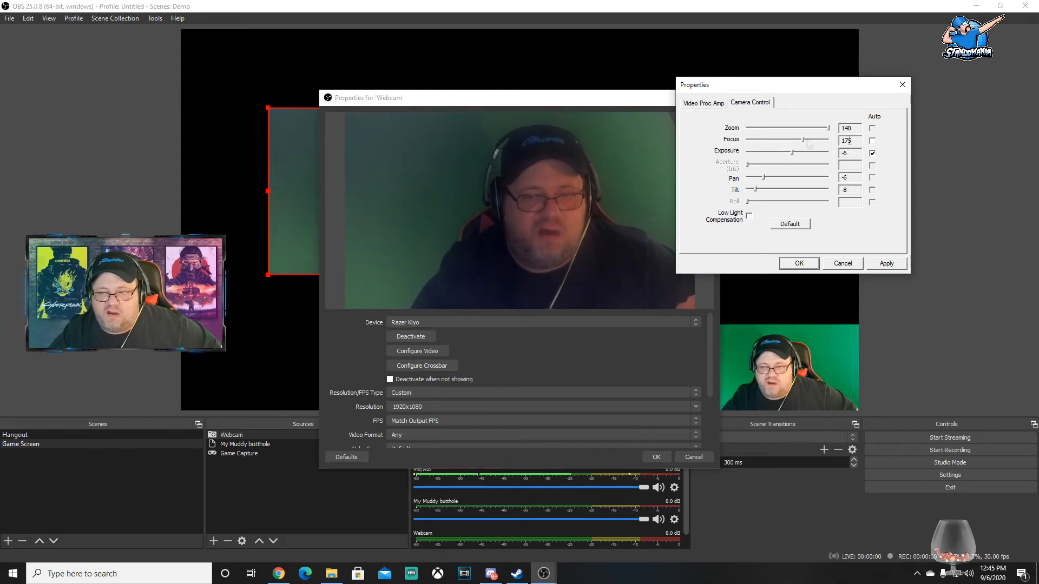
mouse_move(802, 147)
mouse_down()
mouse_move(788, 147)
mouse_move(807, 151)
mouse_up()
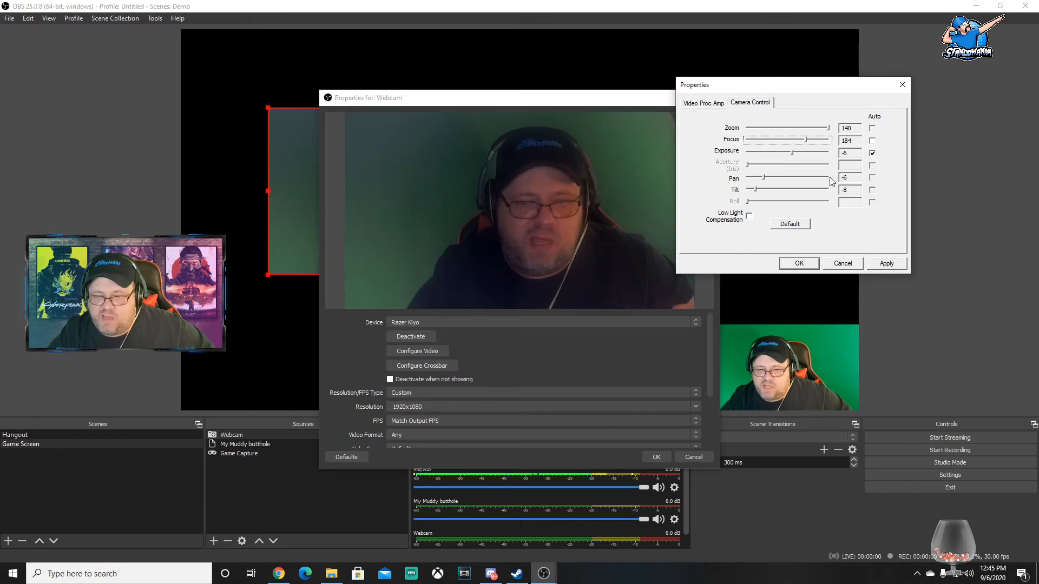
- Try the webcam's pan in both directions, set it to -10 and adjust the tilt
click(763, 180)
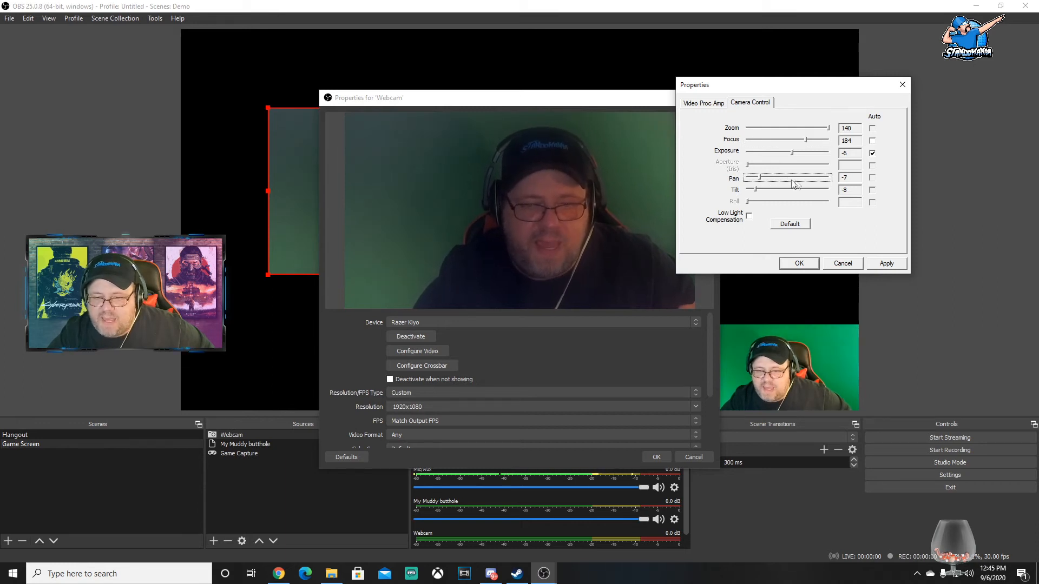
drag(760, 180, 825, 179)
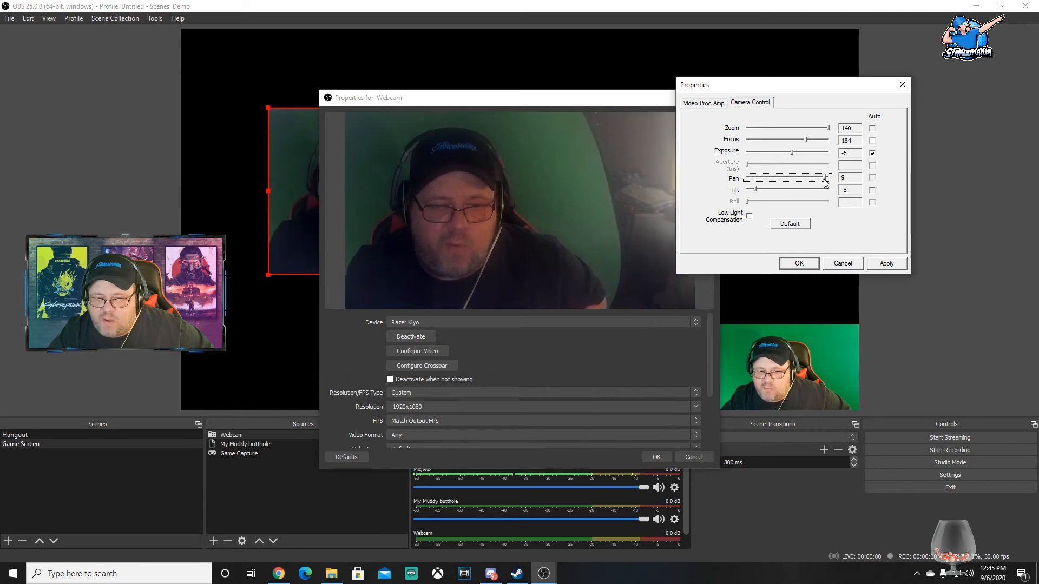
click(768, 180)
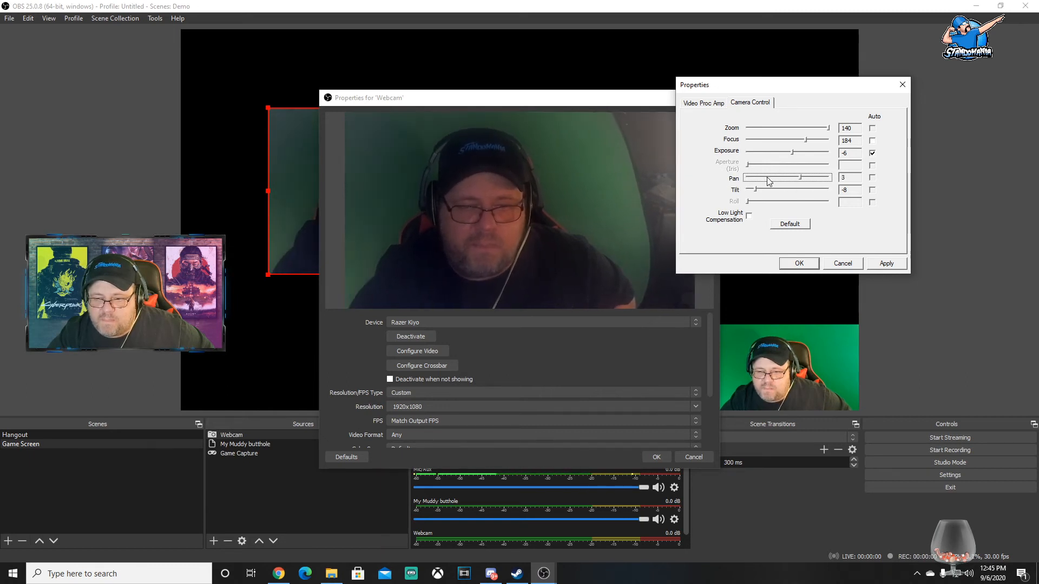
drag(767, 181, 701, 199)
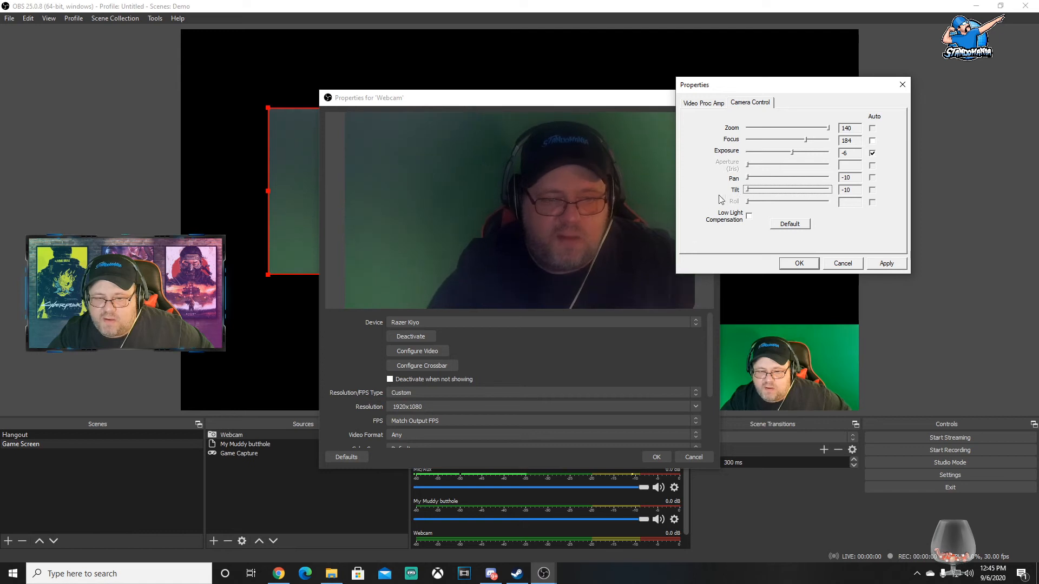
drag(753, 200, 765, 195)
- Accept the webcam's properties and move the Webcam source slightly up and to the right on the canvas
drag(776, 93, 856, 115)
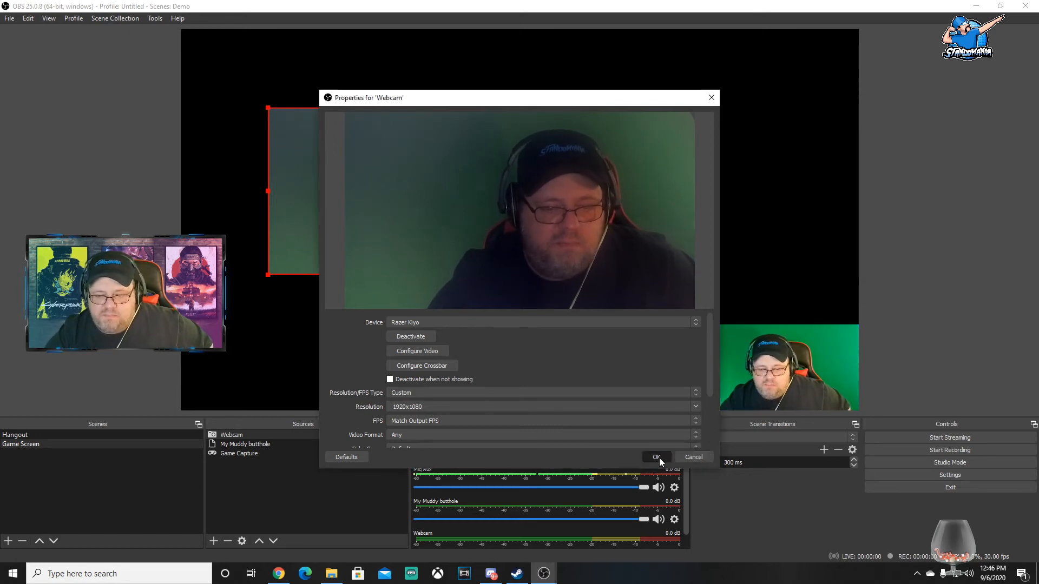
click(656, 457)
drag(547, 184, 493, 165)
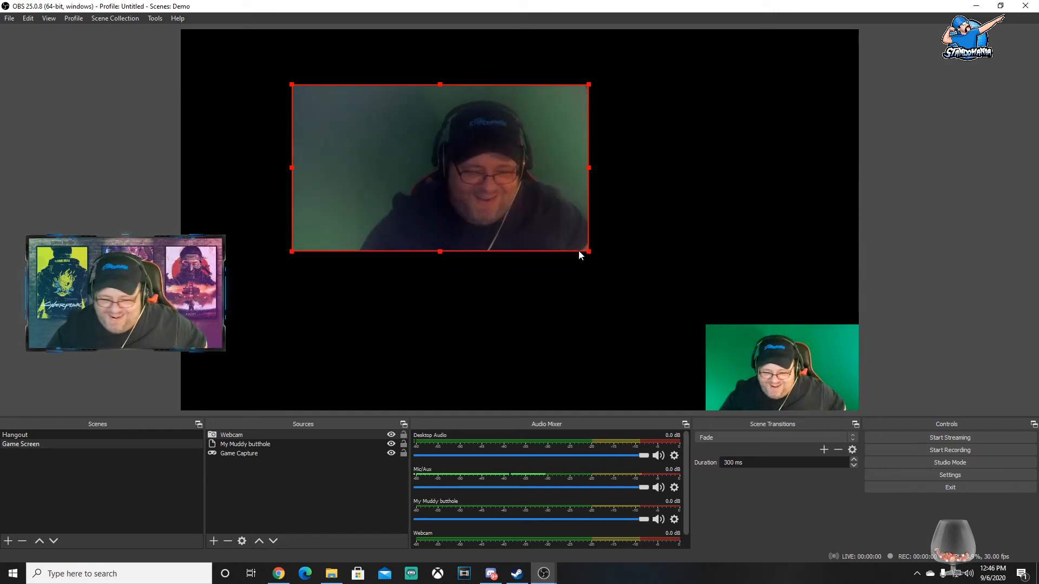
- Choose Microphone (Blue Snowball) as the Mic/Auxiliary Audio device in the audio settings and accept the settings
click(943, 476)
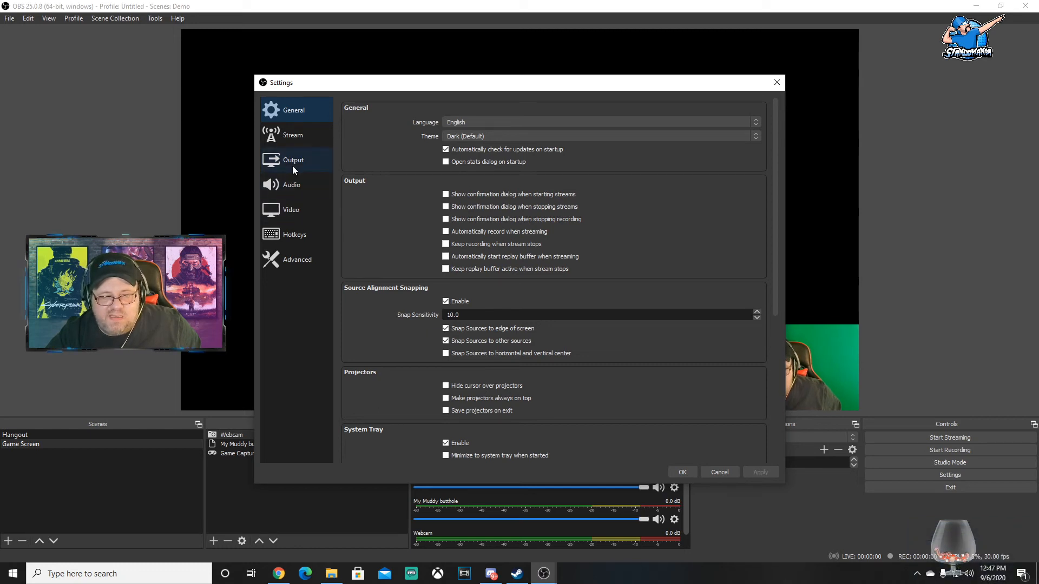
click(292, 185)
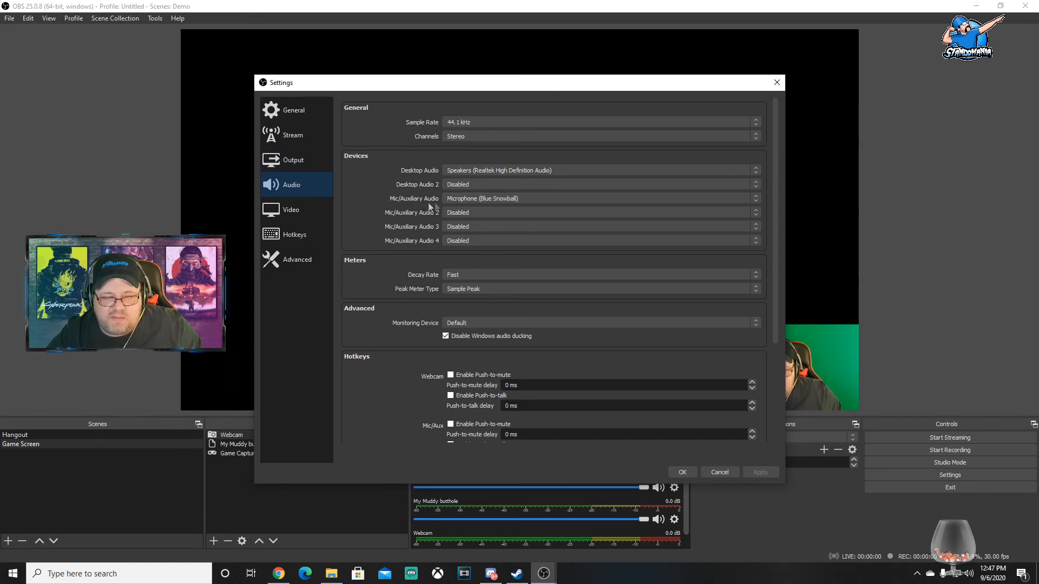
click(467, 200)
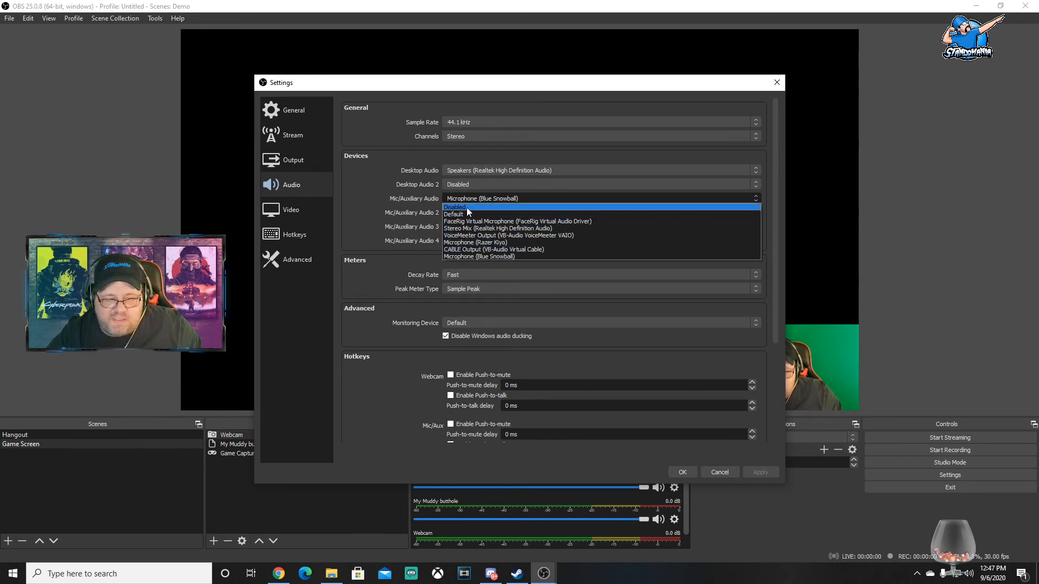
click(517, 253)
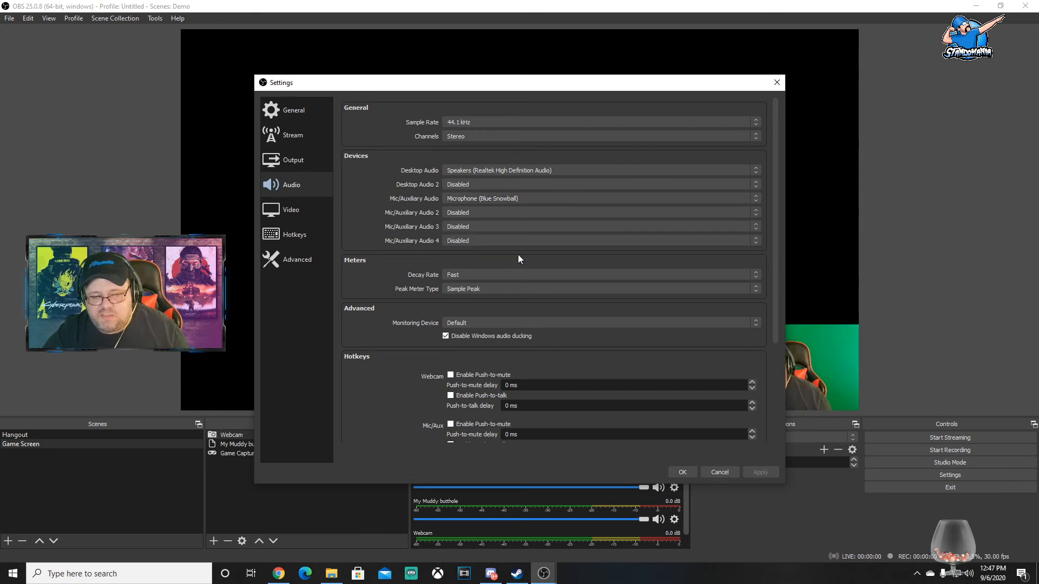
click(683, 473)
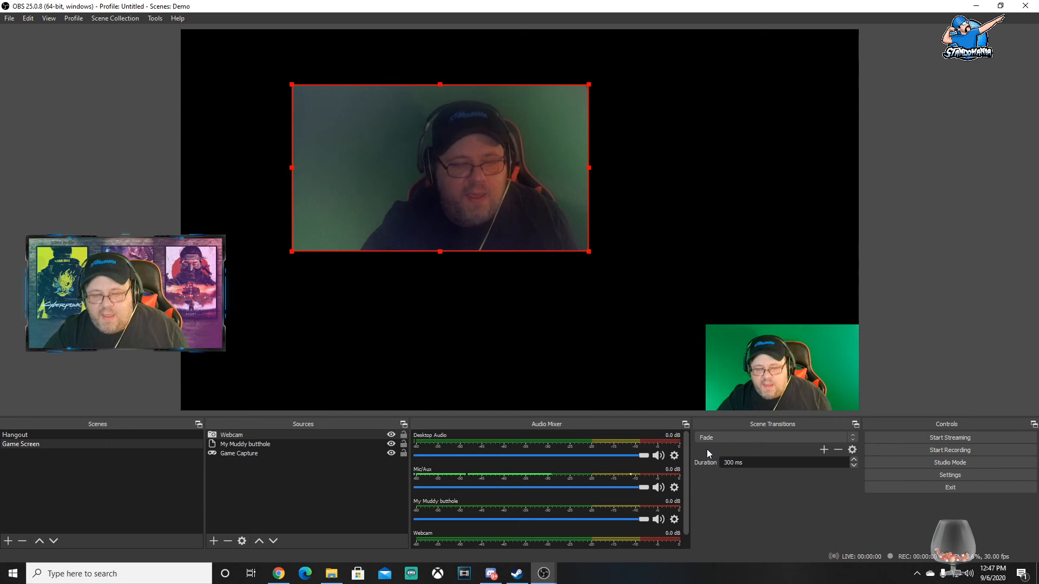